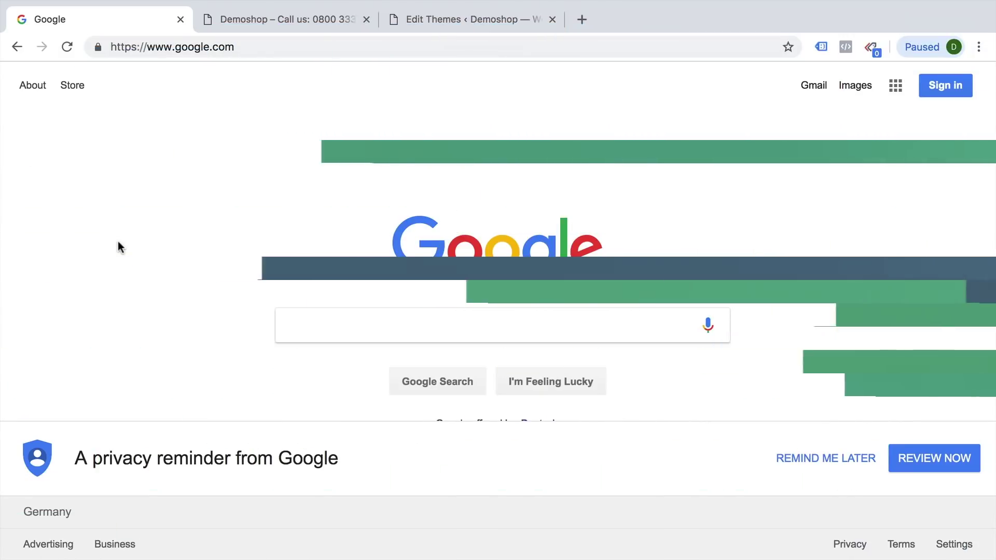
Go to tagmanager.google.com and finish the Google email and password sign-in.
{"action": "left_click", "coordinate": [193, 52]}
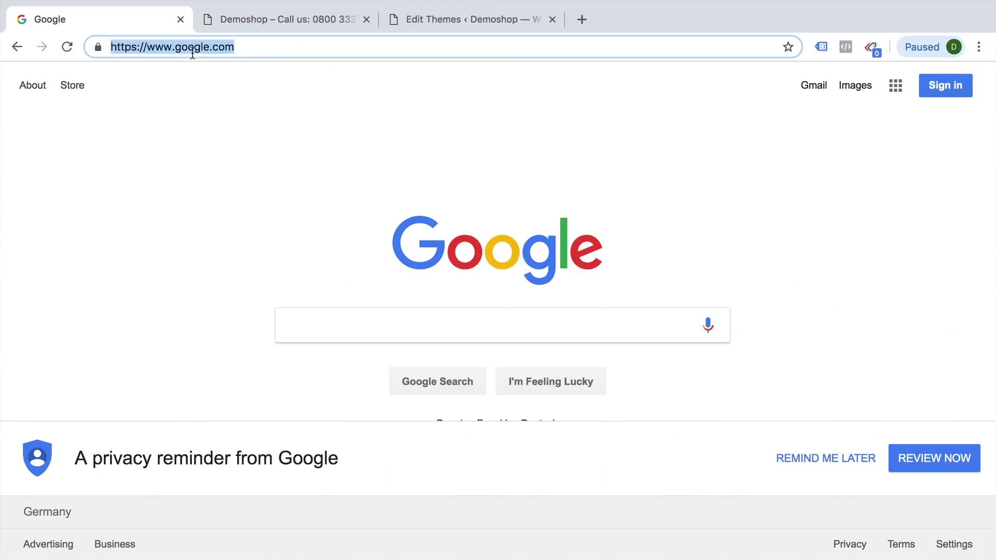
{"action": "type", "text": "tag"}
{"action": "key", "text": "Right"}
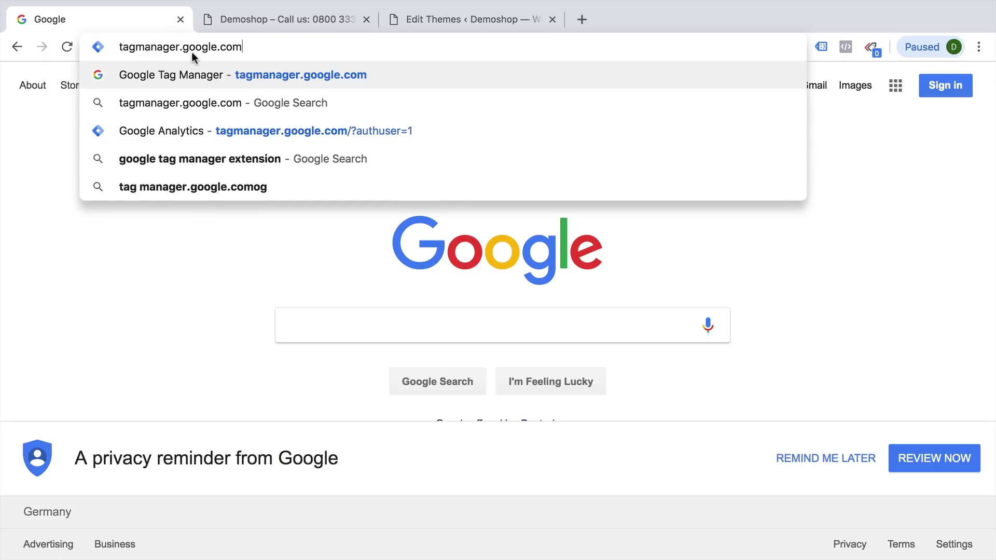
{"action": "key", "text": "Return"}
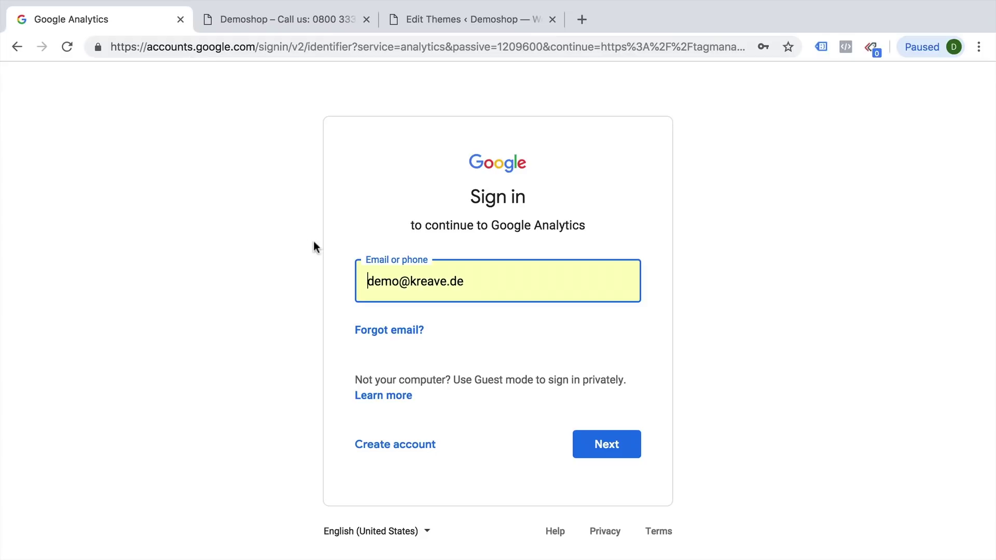
{"action": "left_click", "coordinate": [618, 446]}
{"action": "left_click", "coordinate": [597, 366]}
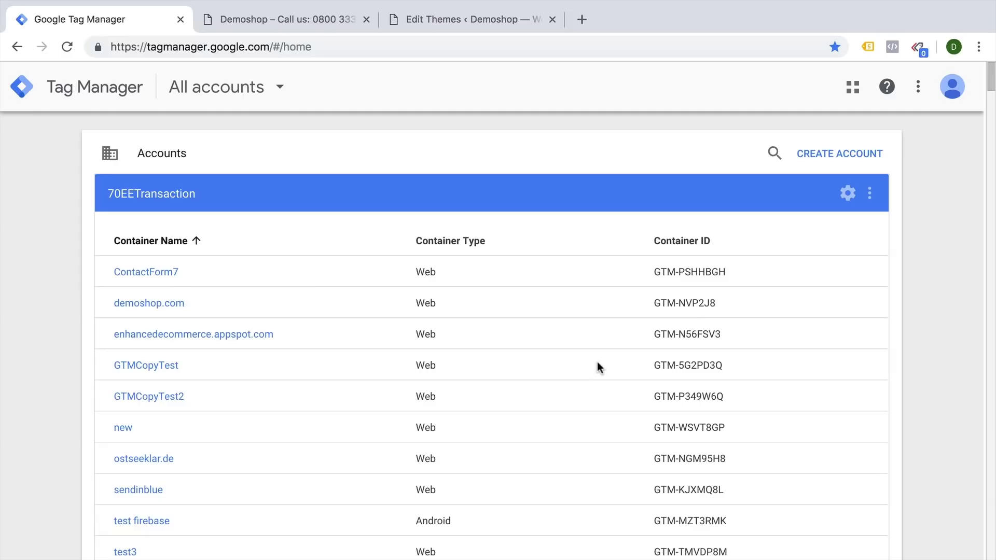
Start a new Tag Manager account and review its account and container setup sections.
{"action": "left_click", "coordinate": [872, 153]}
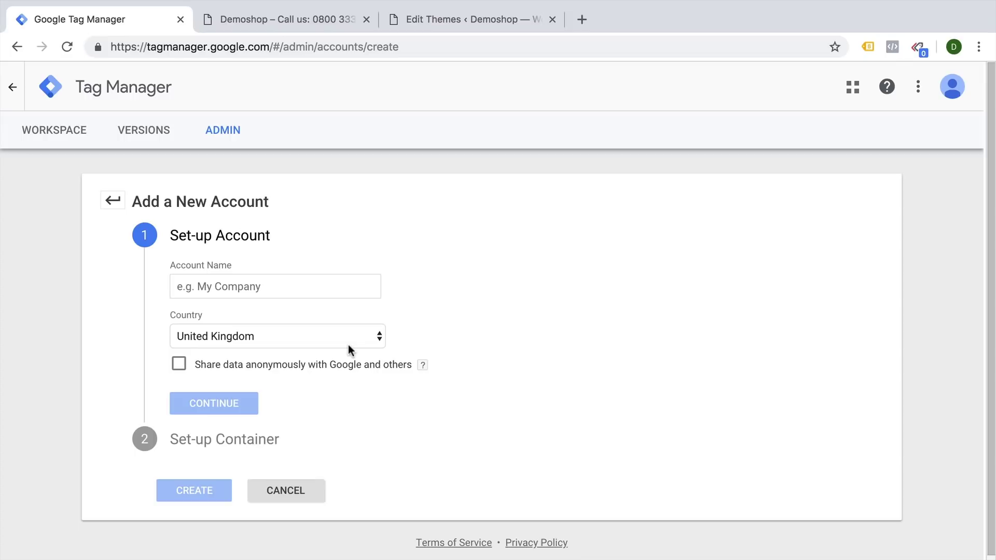
{"action": "double_click", "coordinate": [259, 237]}
{"action": "double_click", "coordinate": [255, 443]}
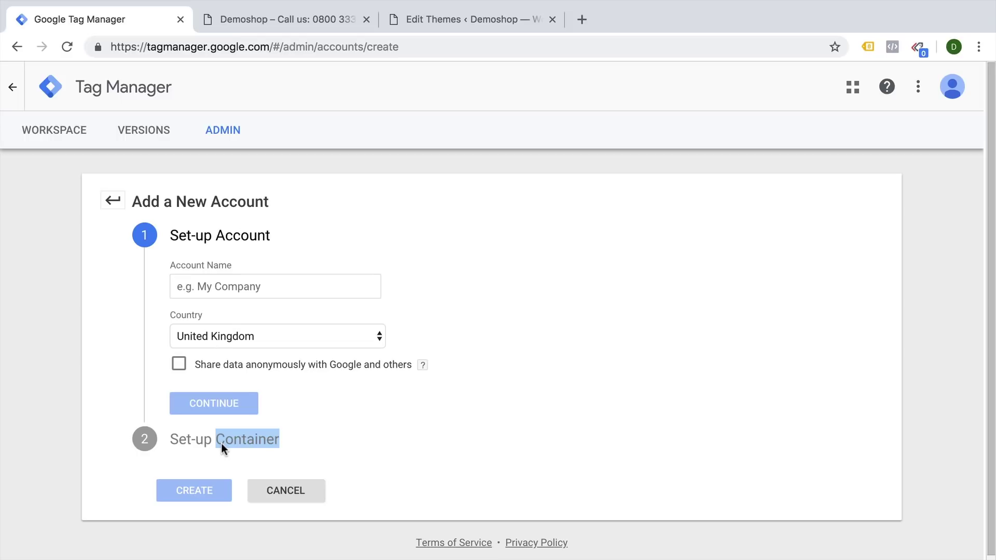
Enter 'Demo Inc' as the account name, pick Germany as the country, and continue.
{"action": "left_click", "coordinate": [218, 283]}
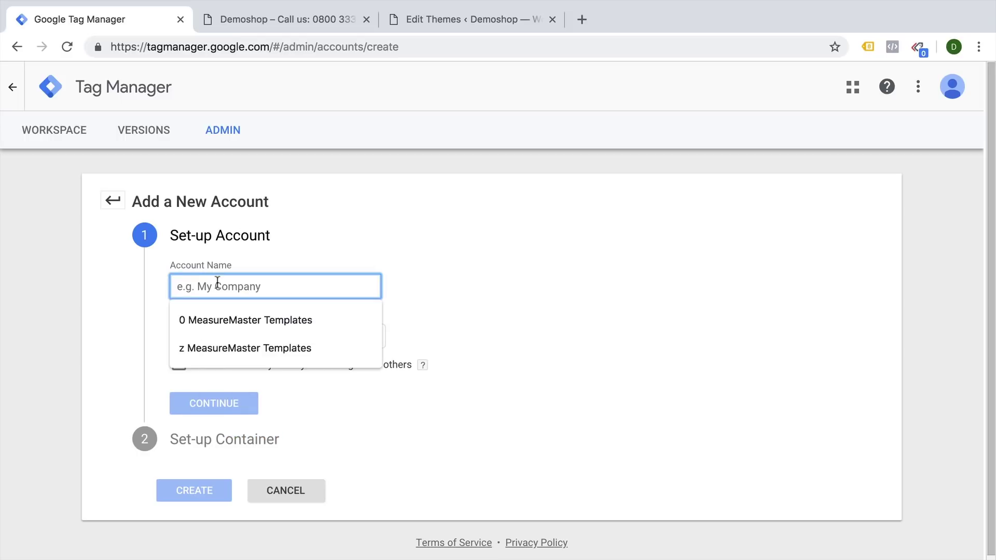
{"action": "type", "text": "Demo "}
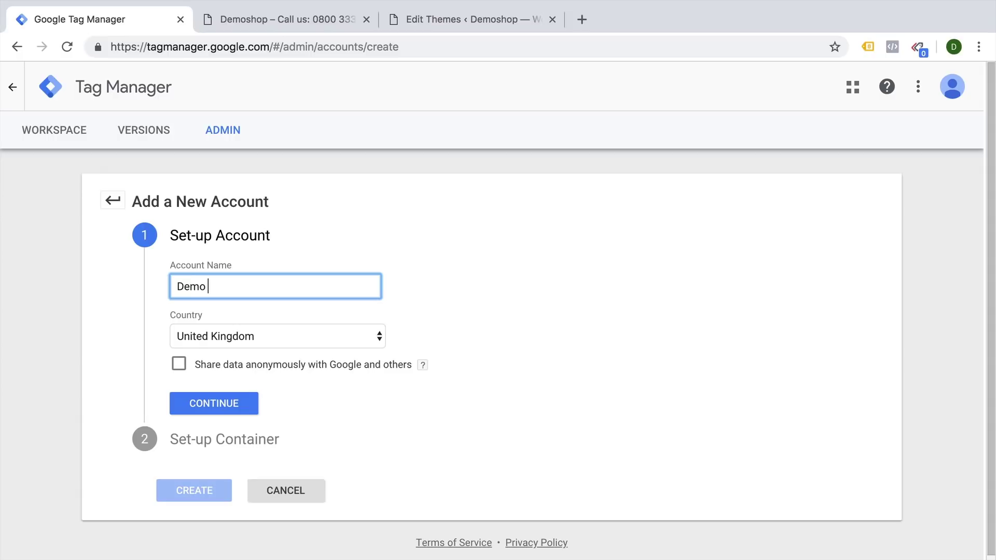
{"action": "type", "text": "Inc"}
{"action": "left_click", "coordinate": [280, 343]}
{"action": "left_click", "coordinate": [279, 343]}
{"action": "type", "text": "Germany"}
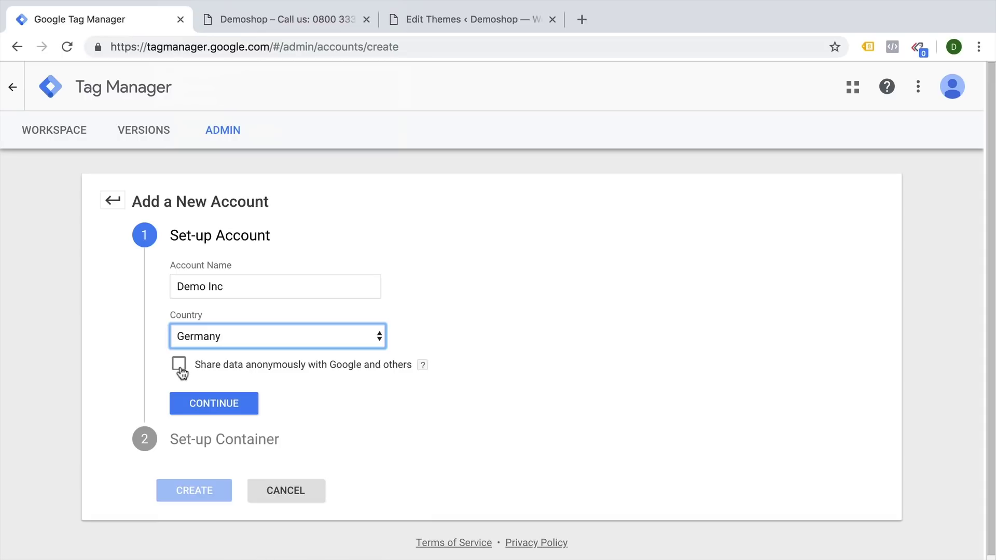
{"action": "left_click", "coordinate": [232, 409]}
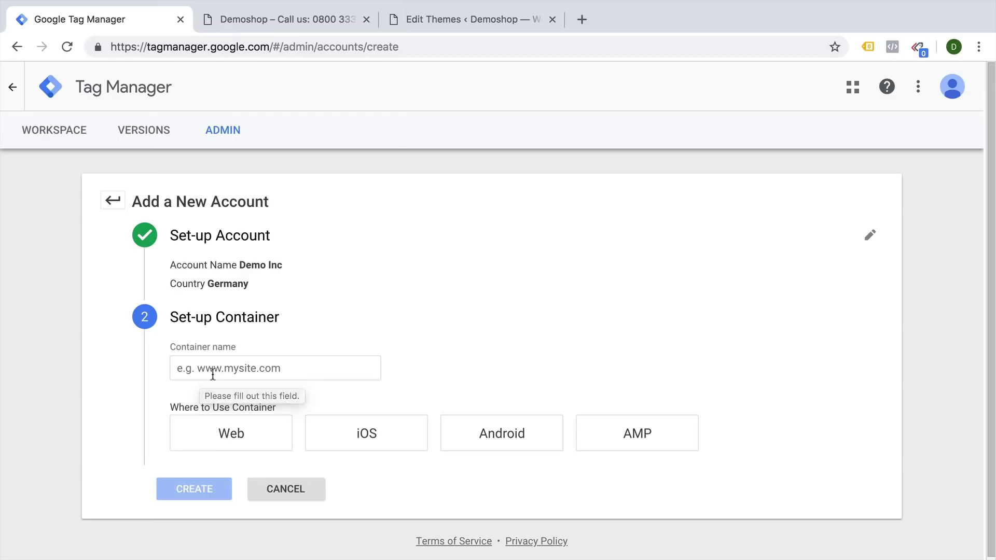
Create a Web container named demoshop.com.
{"action": "left_click", "coordinate": [227, 373]}
{"action": "left_click", "coordinate": [455, 388]}
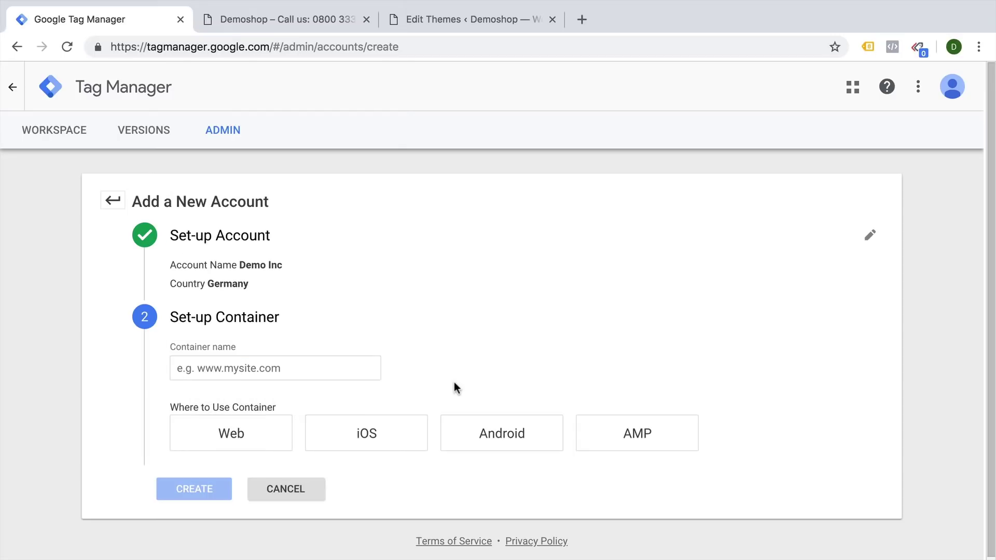
{"action": "left_click", "coordinate": [283, 370]}
{"action": "type", "text": "demo"}
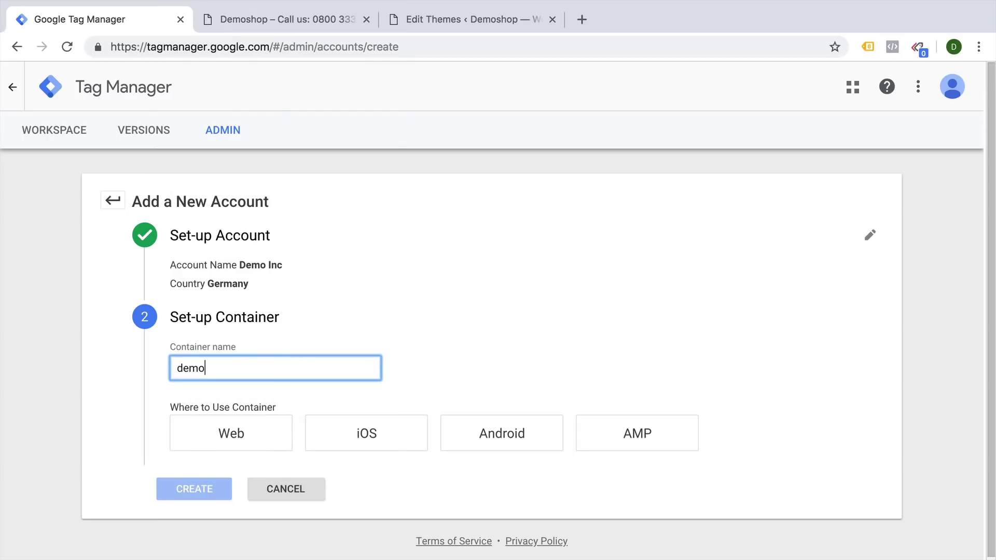
{"action": "type", "text": "shop.com"}
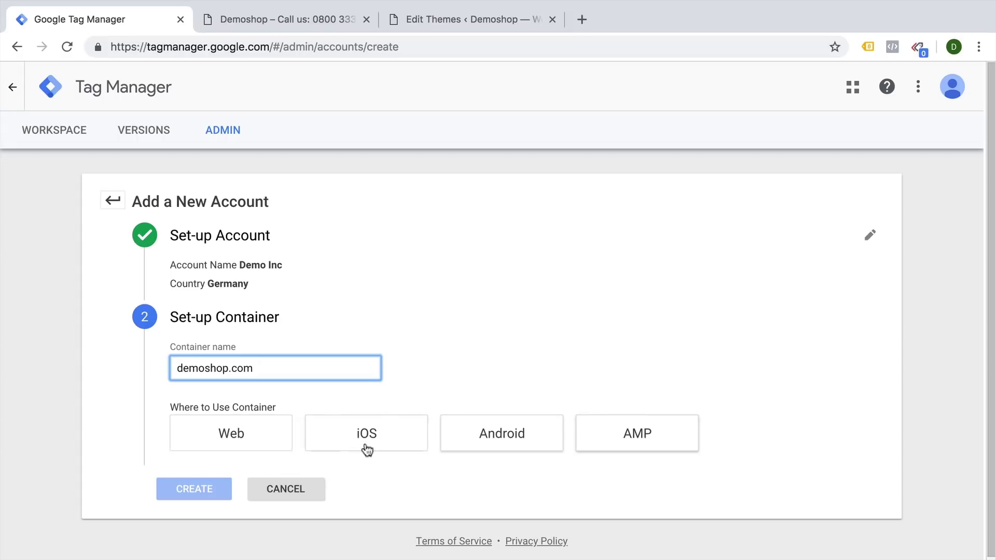
{"action": "left_click", "coordinate": [250, 449]}
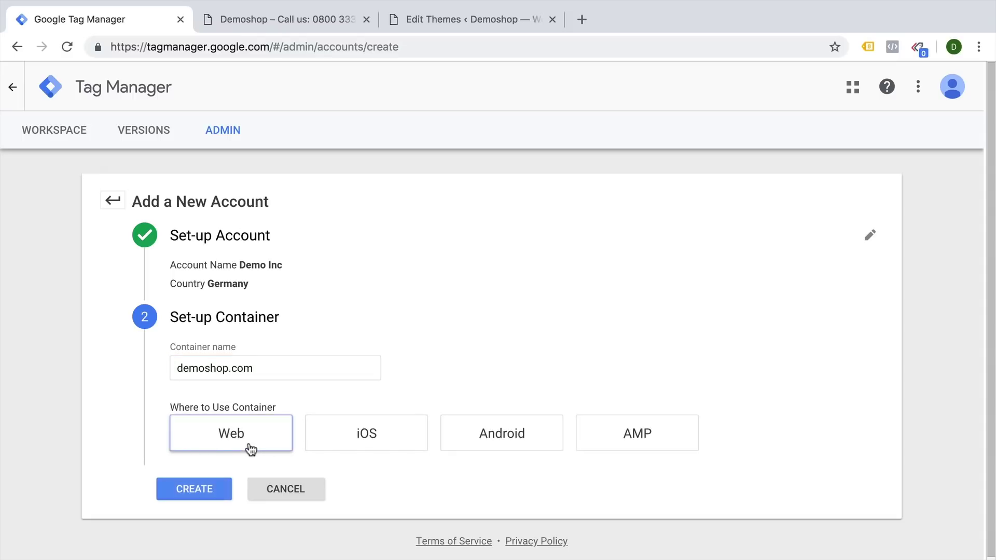
{"action": "left_click", "coordinate": [182, 488]}
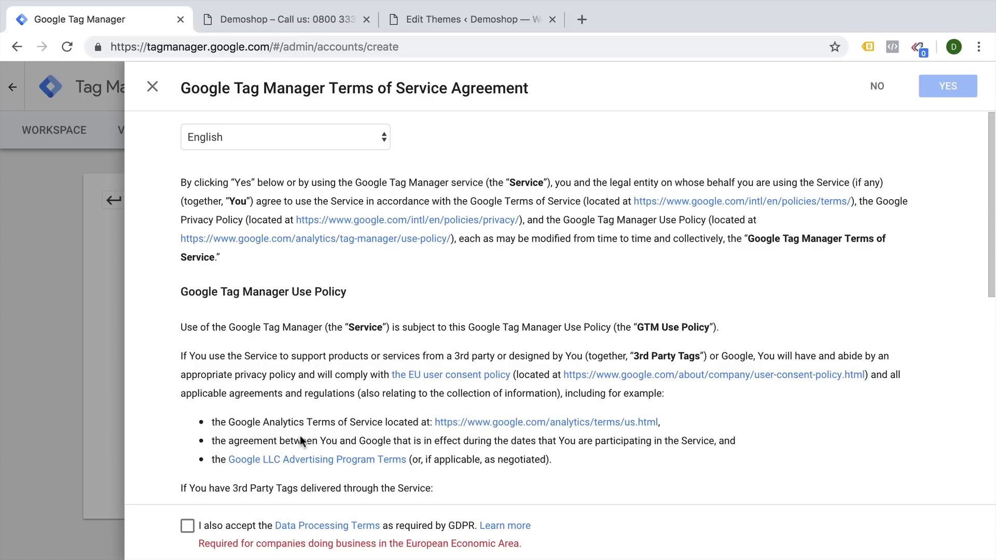
Accept the GDPR Data Processing Terms and the Tag Manager terms of service.
{"action": "scroll", "coordinate": [300, 434], "scroll_direction": "down", "scroll_amount": 10}
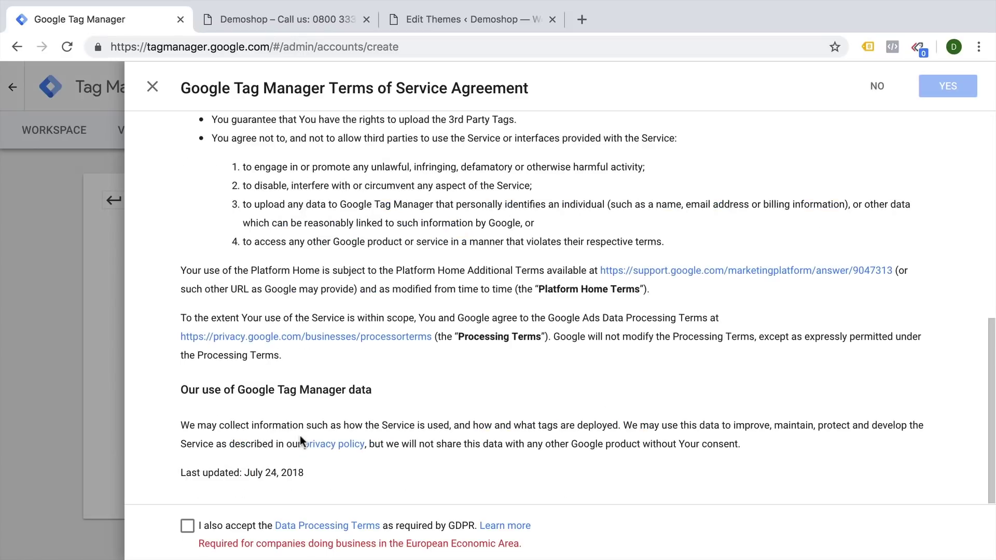
{"action": "left_click", "coordinate": [188, 528]}
{"action": "left_click", "coordinate": [932, 89]}
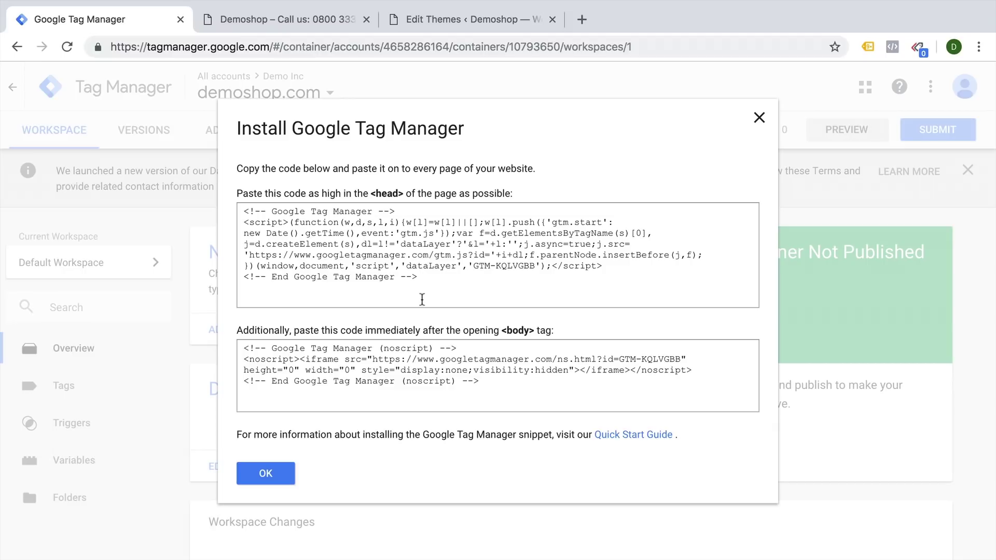
{"action": "left_click", "coordinate": [759, 118]}
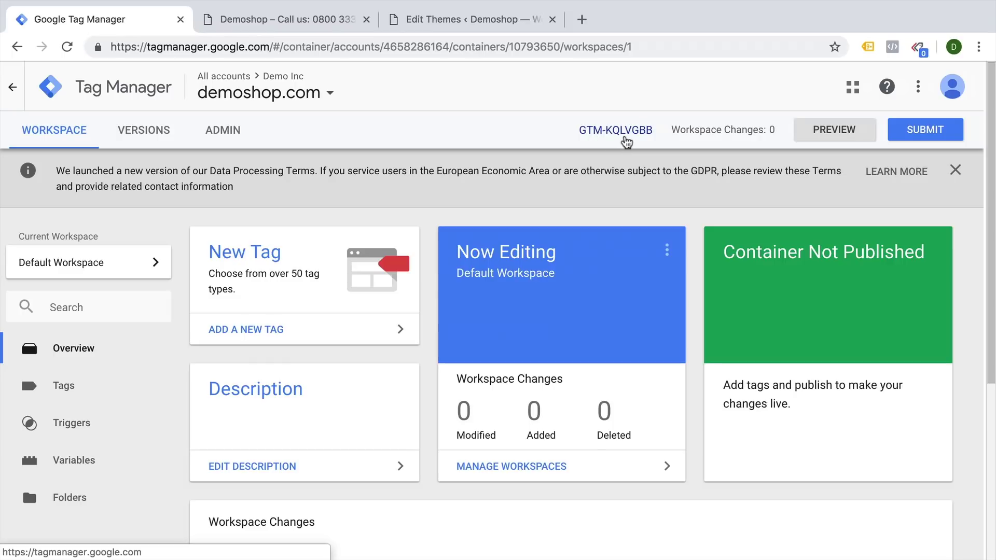
{"action": "left_click", "coordinate": [617, 130]}
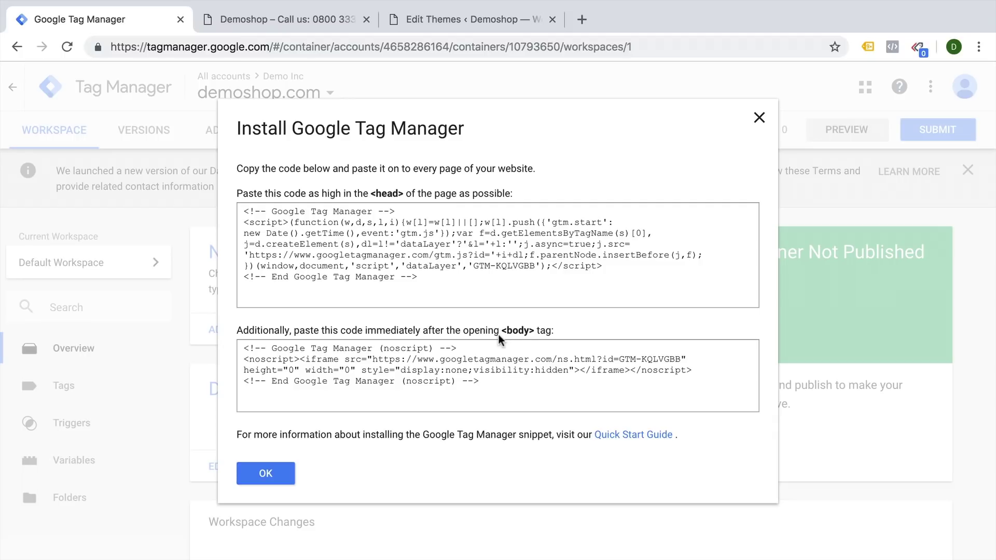
{"action": "left_click_drag", "start_coordinate": [443, 291], "coordinate": [234, 210]}
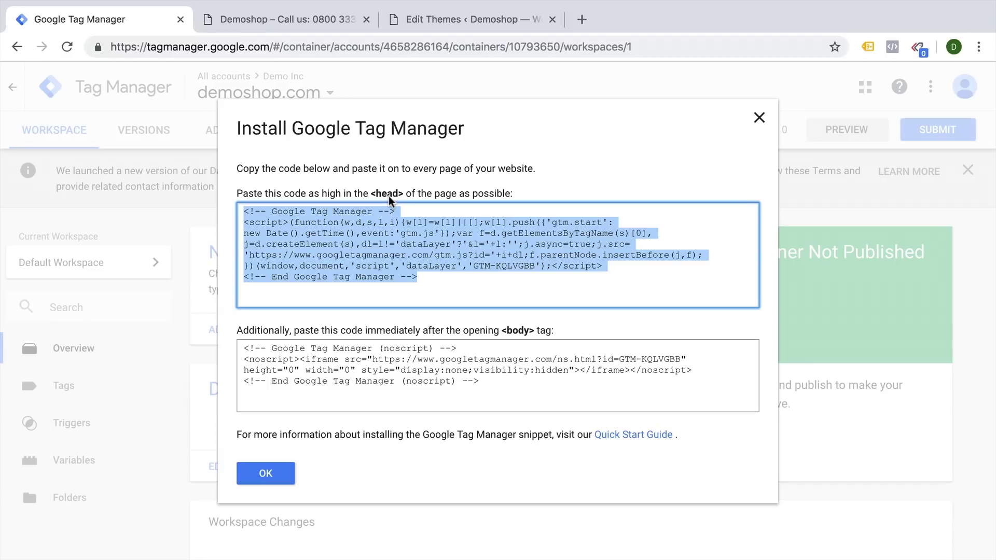
{"action": "left_click_drag", "start_coordinate": [512, 376], "coordinate": [228, 319]}
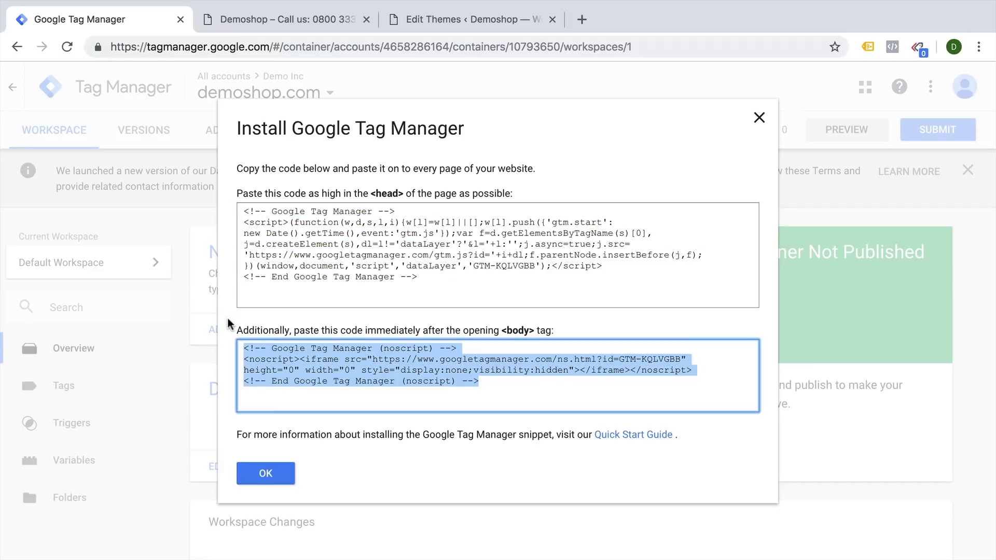
{"action": "double_click", "coordinate": [524, 331]}
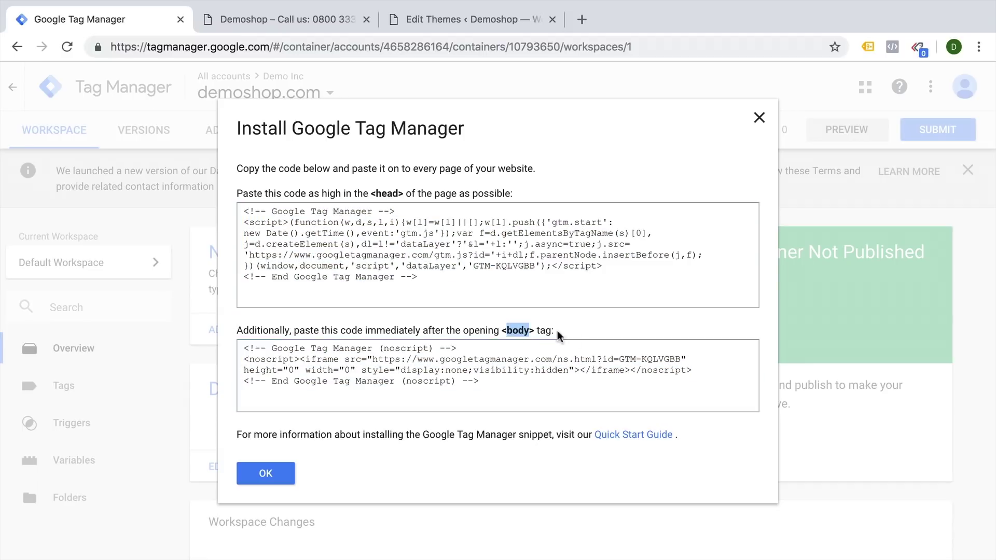
{"action": "left_click", "coordinate": [578, 331]}
Switch to the Demoshop store's browser tab.
{"action": "left_click", "coordinate": [272, 21]}
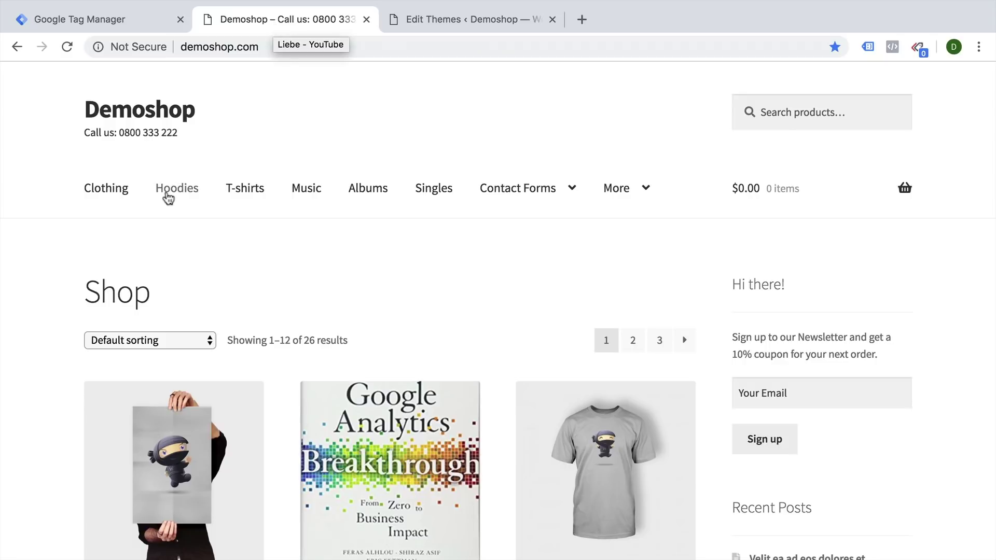
Open the Hoodies category page, then go to the WordPress theme file editor.
{"action": "left_click", "coordinate": [174, 207]}
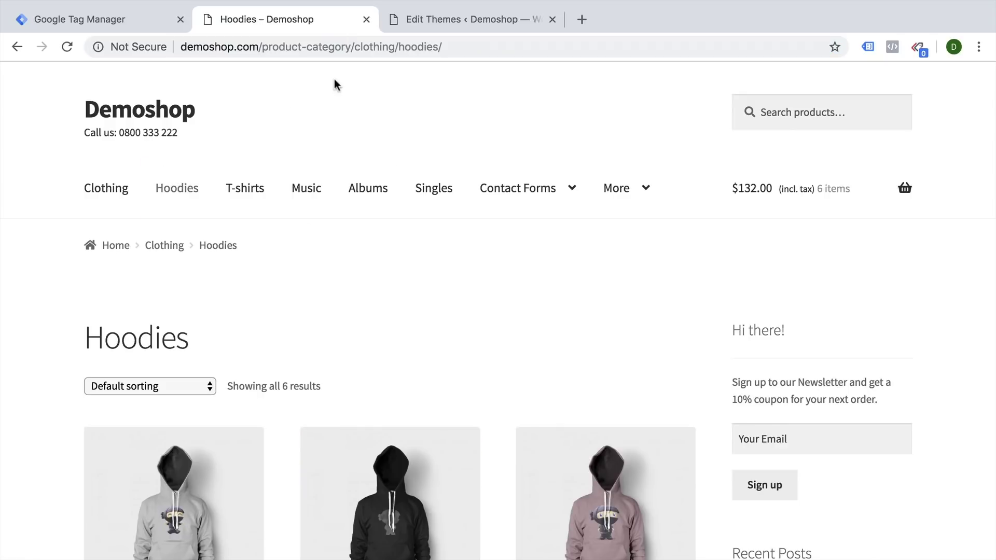
{"action": "left_click", "coordinate": [403, 28]}
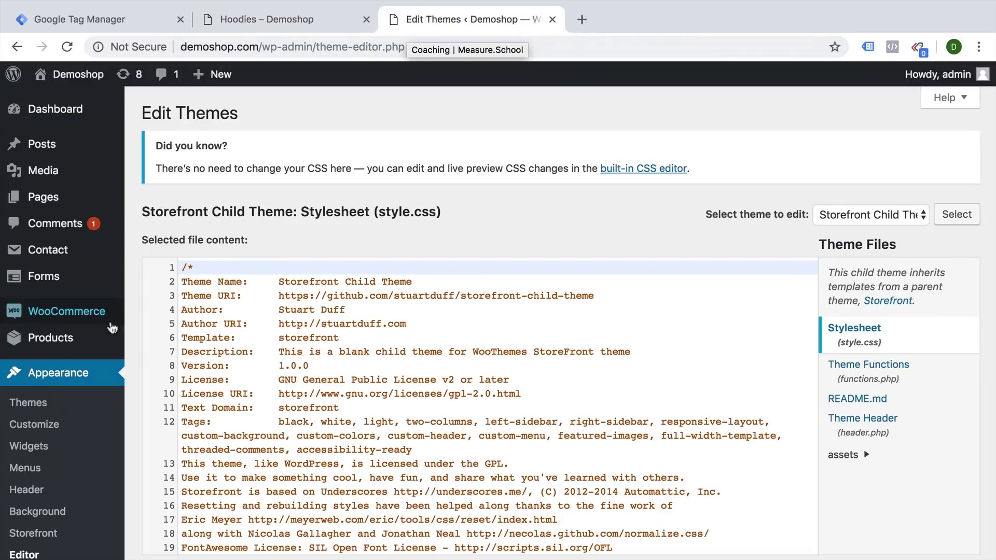
{"action": "scroll", "coordinate": [43, 382], "scroll_direction": "down", "scroll_amount": 5}
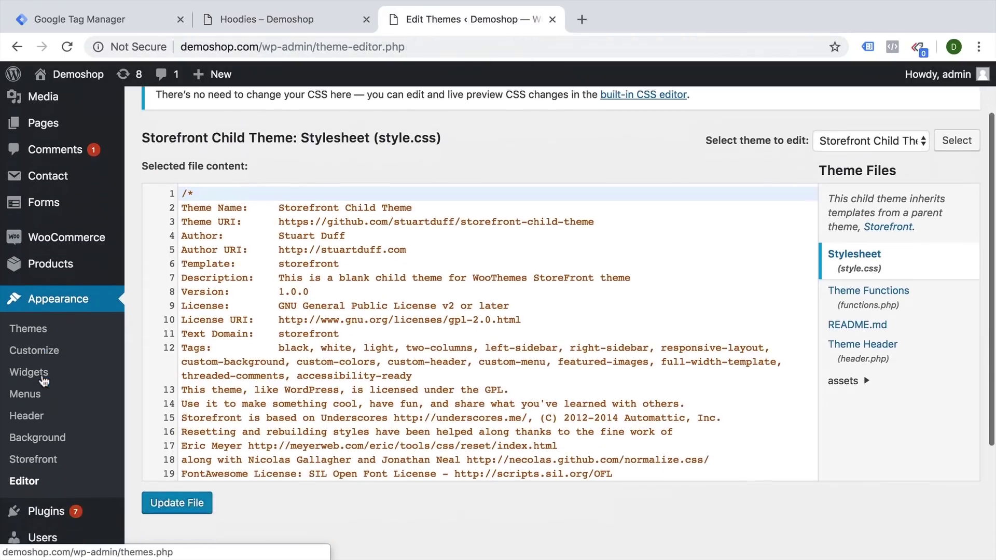
{"action": "left_click", "coordinate": [26, 422]}
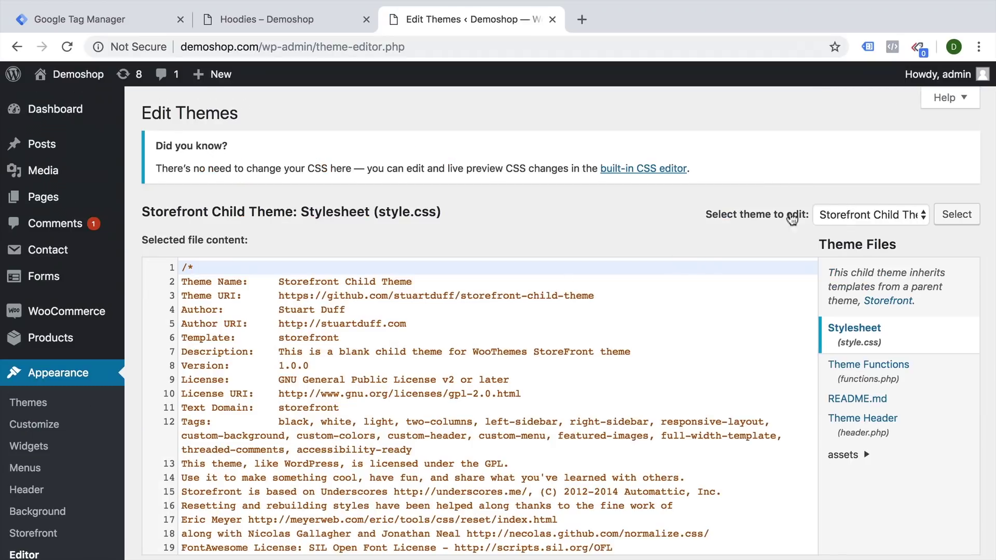
Keep Storefront Child Theme selected and load its Theme Header (header.php).
{"action": "left_click", "coordinate": [885, 215]}
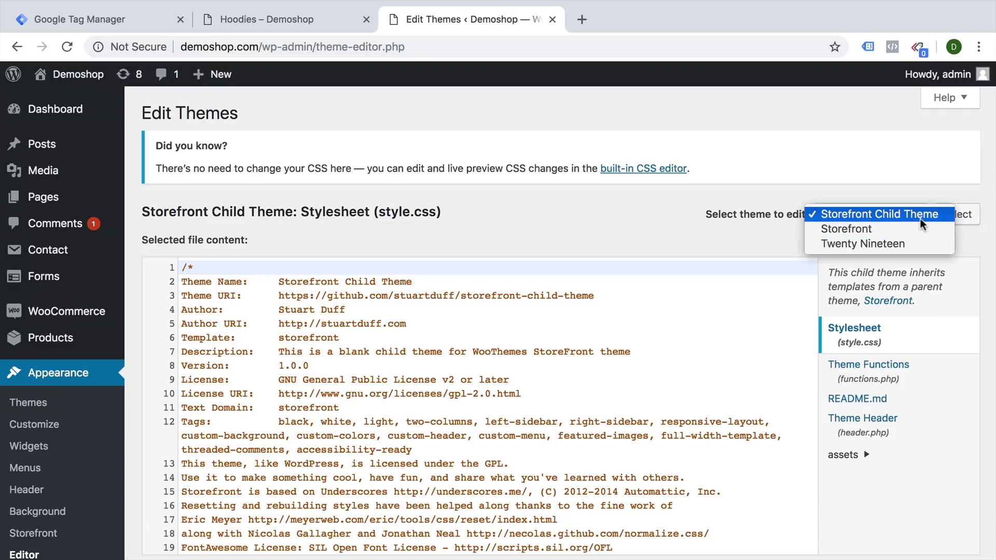
{"action": "left_click", "coordinate": [920, 219]}
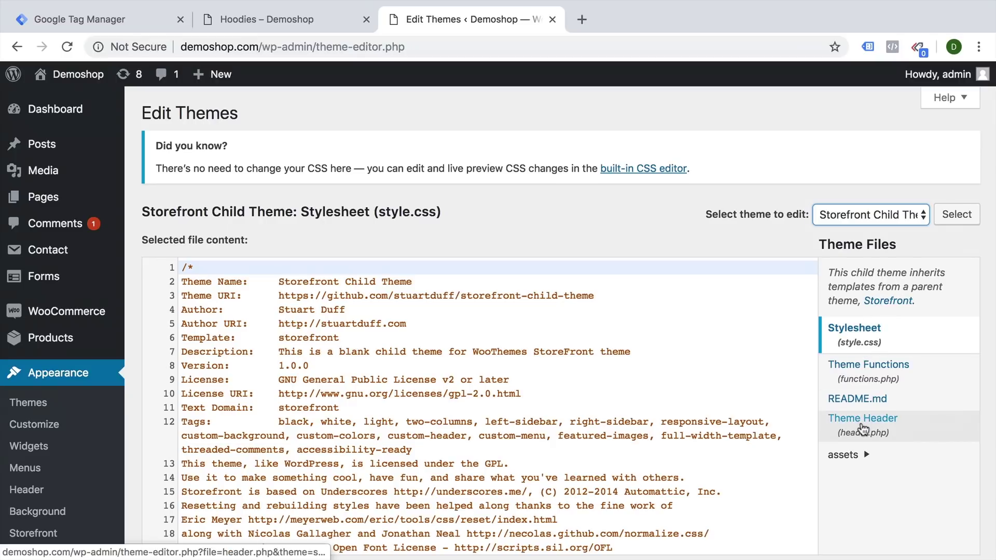
{"action": "left_click", "coordinate": [863, 428]}
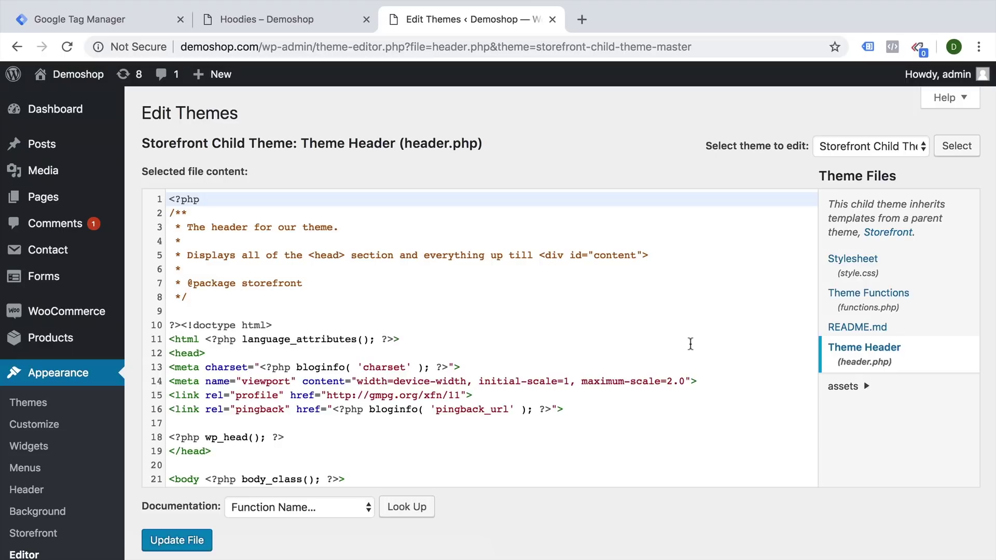
{"action": "scroll", "coordinate": [681, 338], "scroll_direction": "down", "scroll_amount": 3}
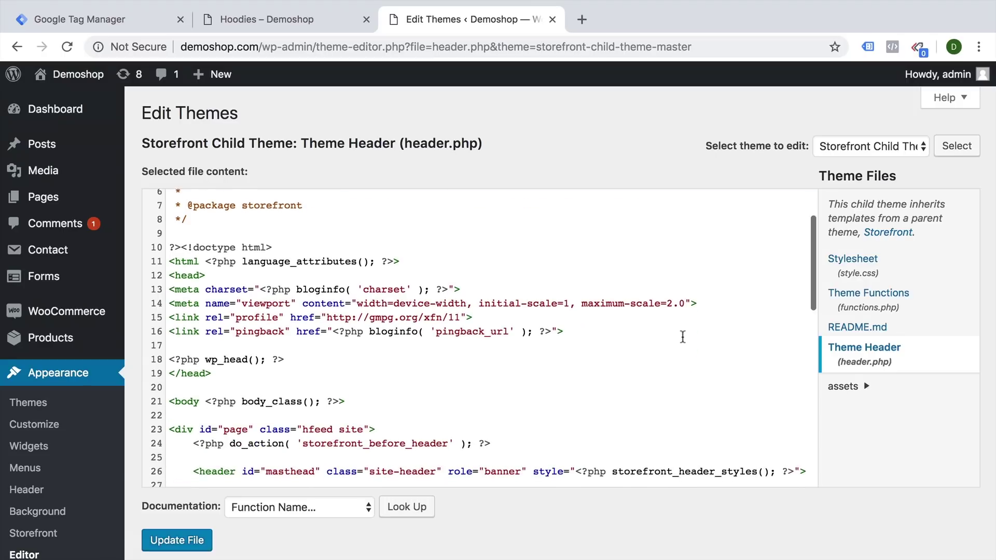
{"action": "left_click", "coordinate": [313, 23]}
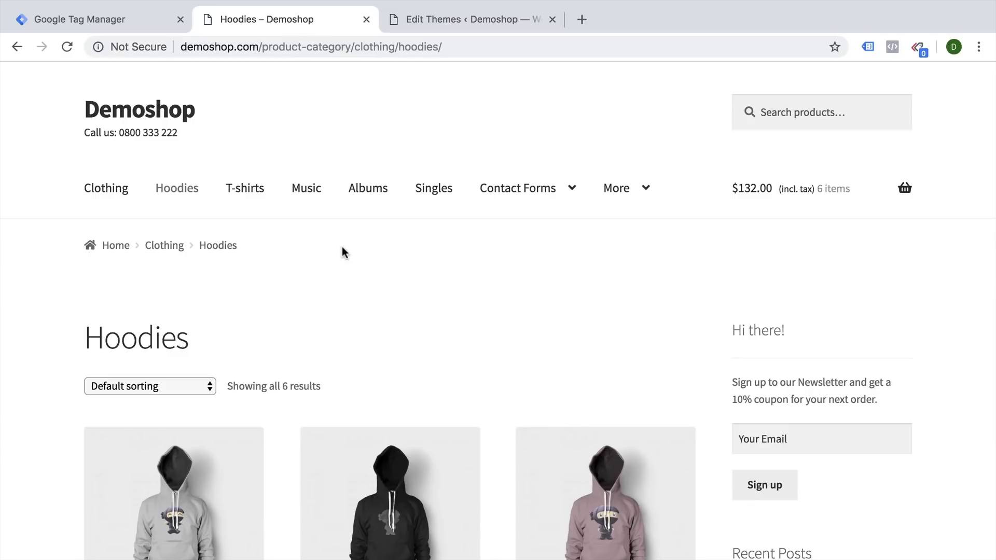
{"action": "left_click", "coordinate": [465, 23]}
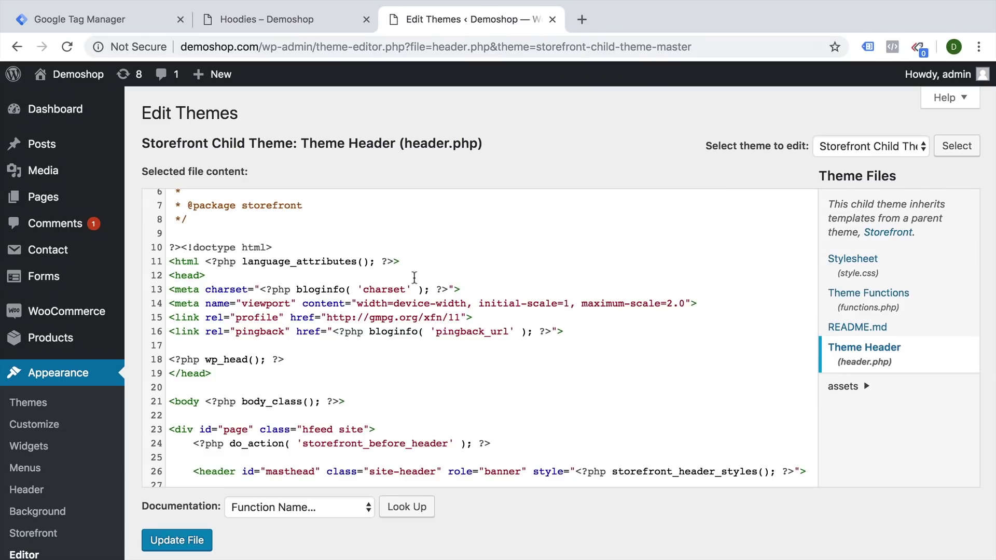
{"action": "scroll", "coordinate": [414, 278], "scroll_direction": "down", "scroll_amount": 1}
{"action": "scroll", "coordinate": [414, 278], "scroll_direction": "up", "scroll_amount": 3}
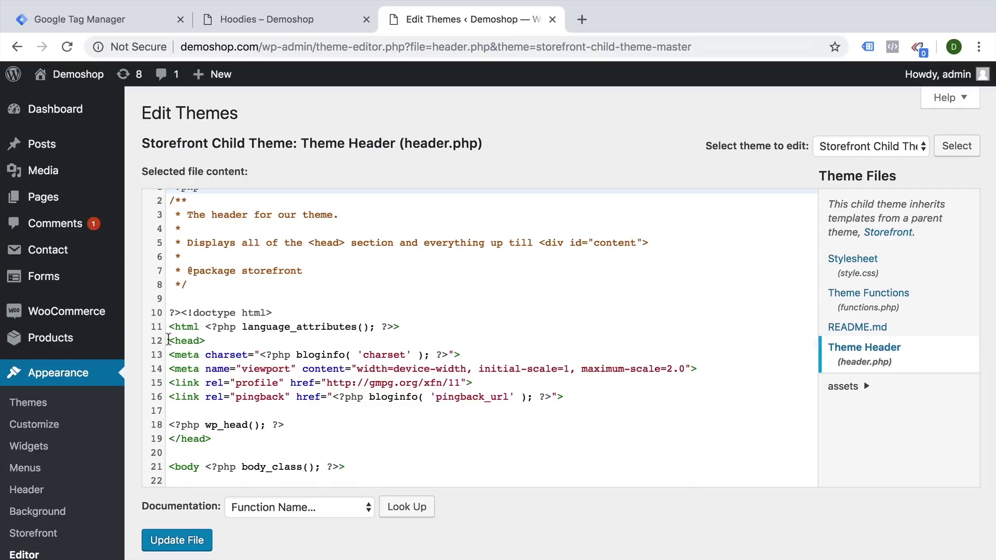
{"action": "left_click", "coordinate": [221, 341]}
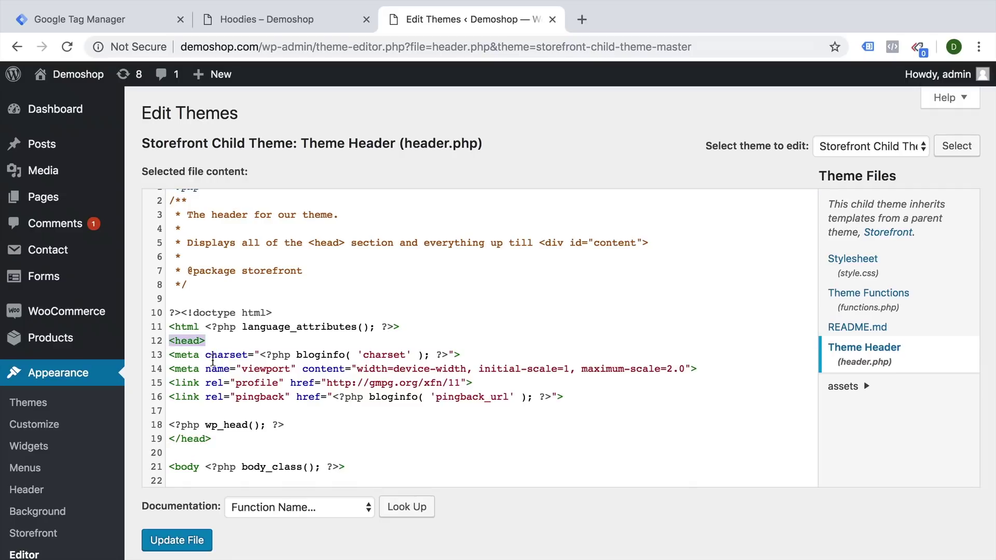
{"action": "left_click", "coordinate": [221, 439]}
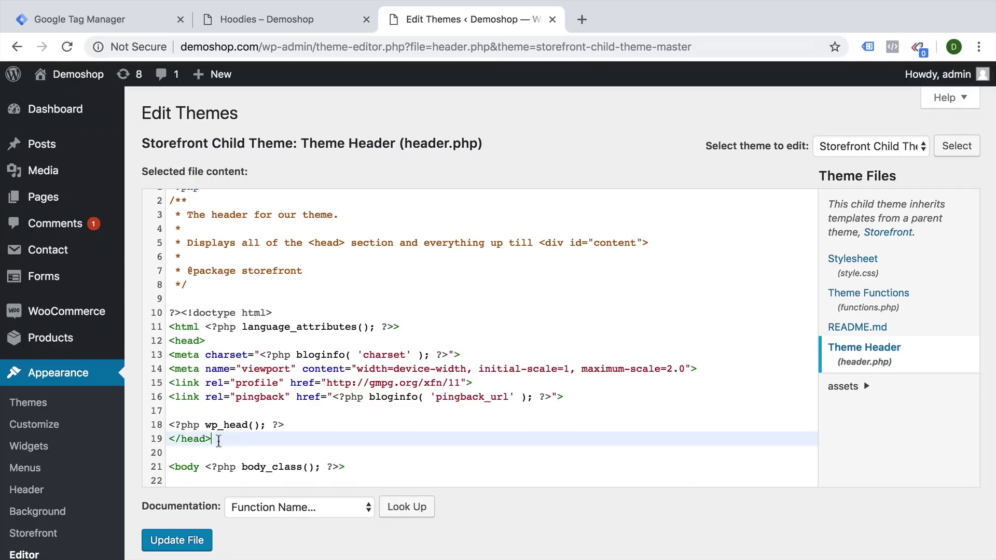
{"action": "scroll", "coordinate": [225, 412], "scroll_direction": "down", "scroll_amount": 5}
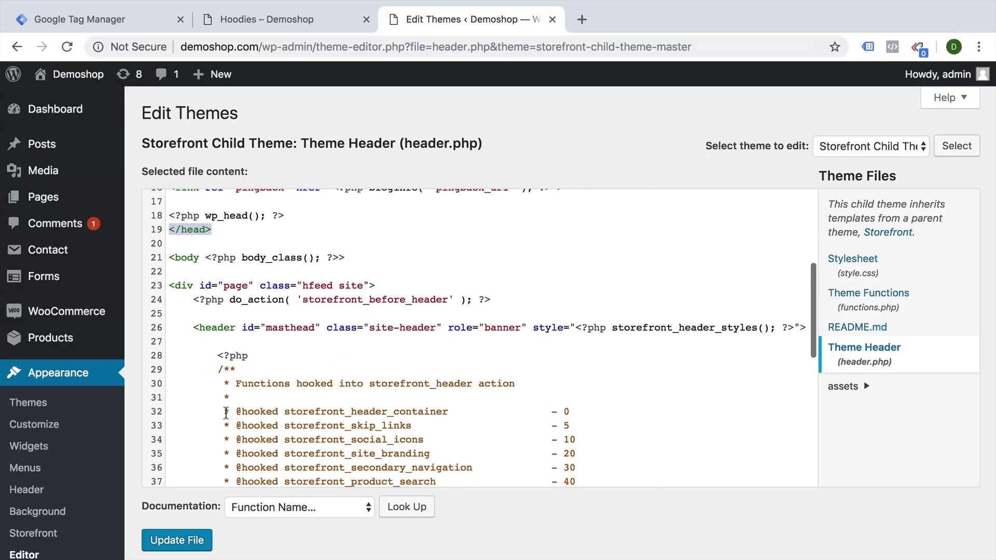
{"action": "left_click_drag", "start_coordinate": [169, 258], "coordinate": [378, 264]}
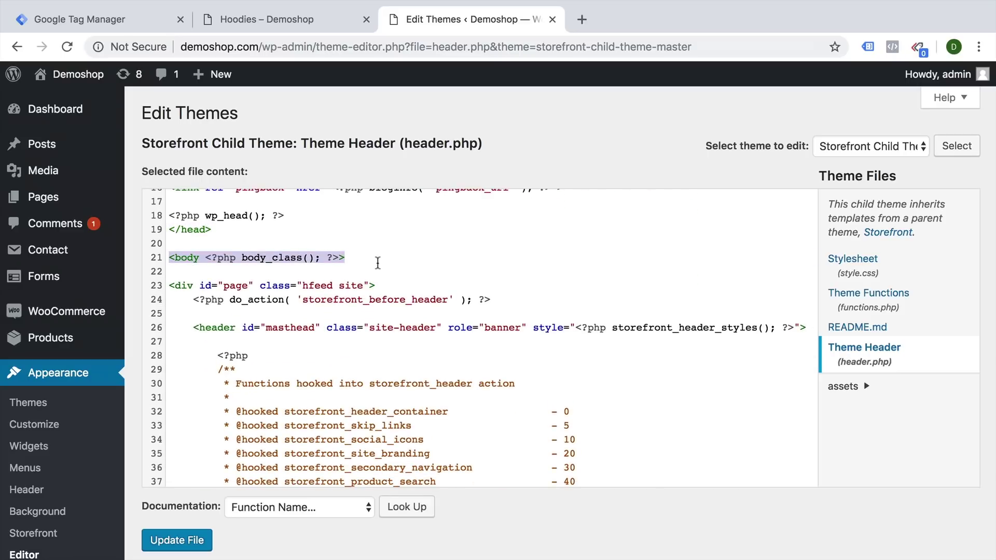
{"action": "left_click", "coordinate": [378, 264]}
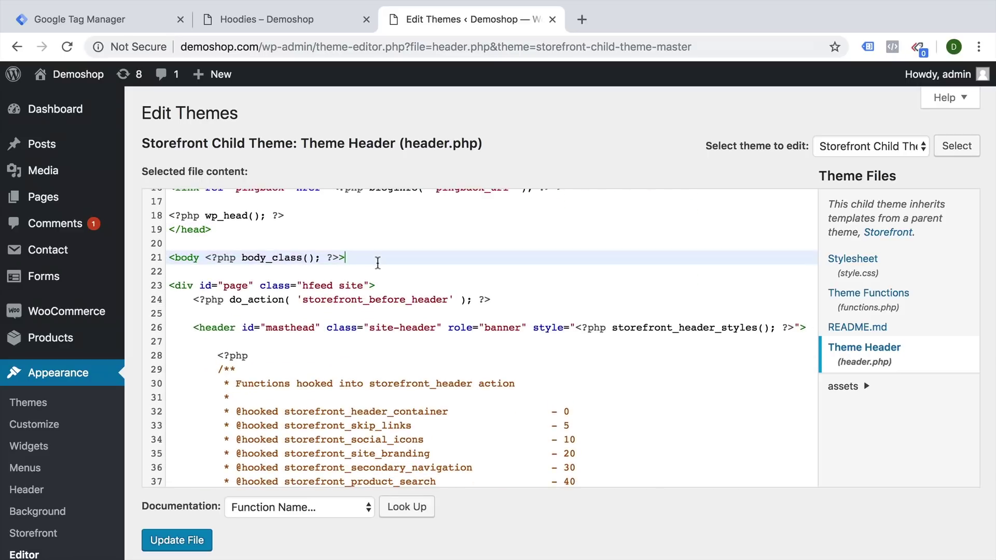
{"action": "left_click", "coordinate": [94, 19]}
{"action": "left_click", "coordinate": [447, 274]}
{"action": "left_click_drag", "start_coordinate": [448, 274], "coordinate": [231, 186]}
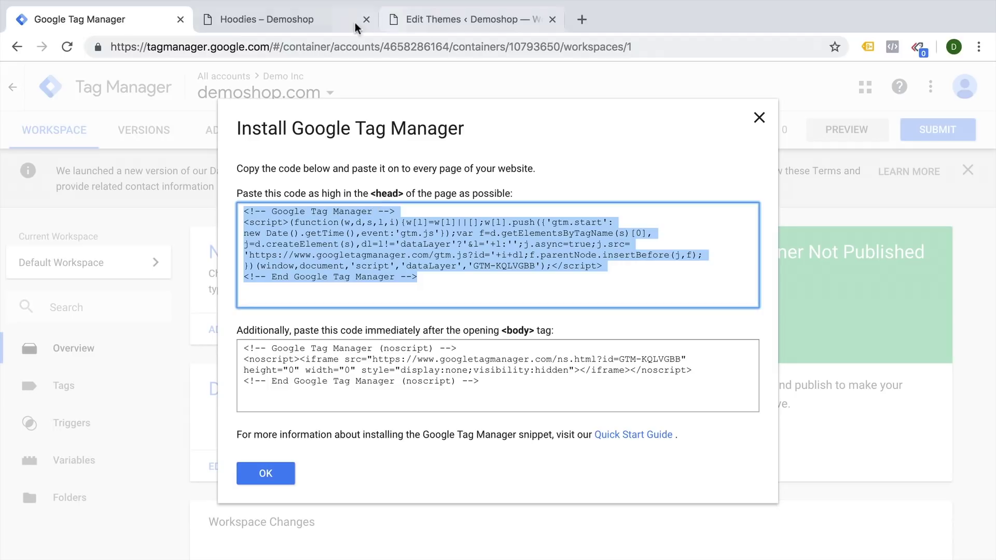
{"action": "left_click", "coordinate": [418, 19]}
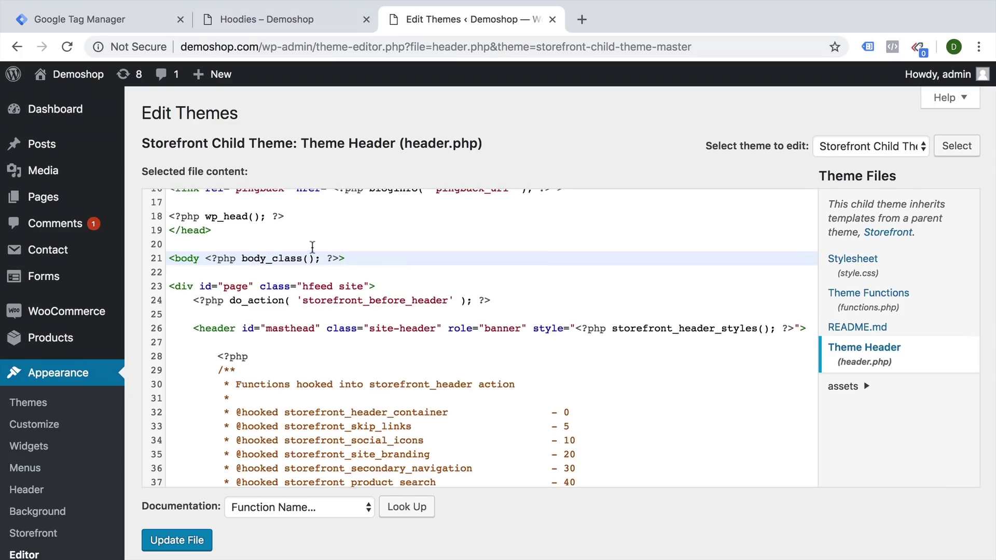
{"action": "scroll", "coordinate": [312, 247], "scroll_direction": "up", "scroll_amount": 3}
{"action": "scroll", "coordinate": [313, 247], "scroll_direction": "up", "scroll_amount": 3}
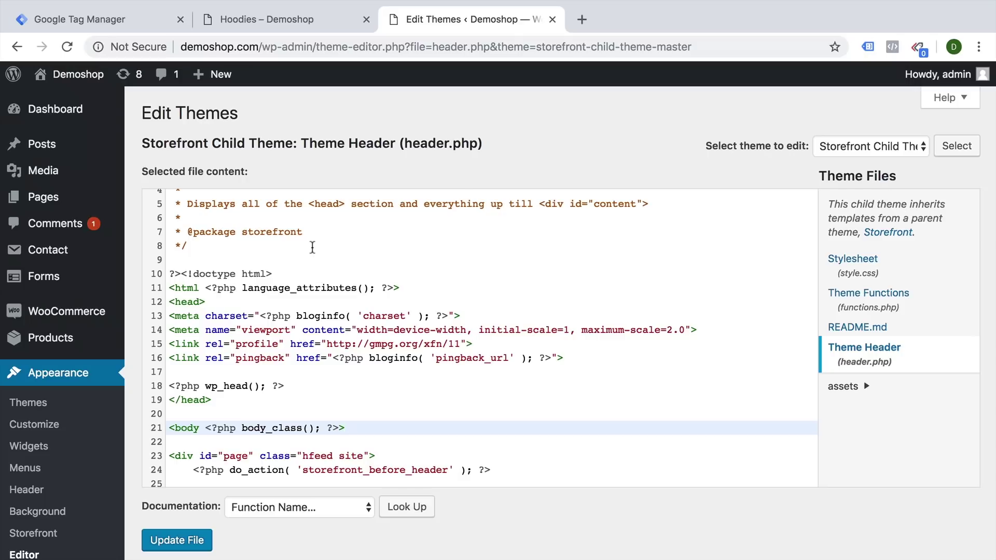
Paste the GTM head snippet on a new line right after <head>.
{"action": "left_click", "coordinate": [214, 302]}
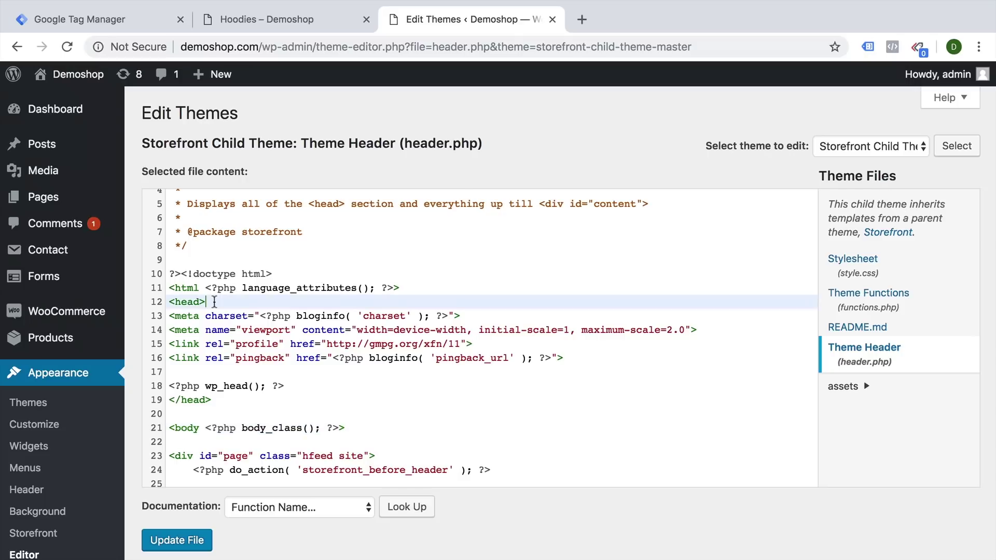
{"action": "key", "text": "Return"}
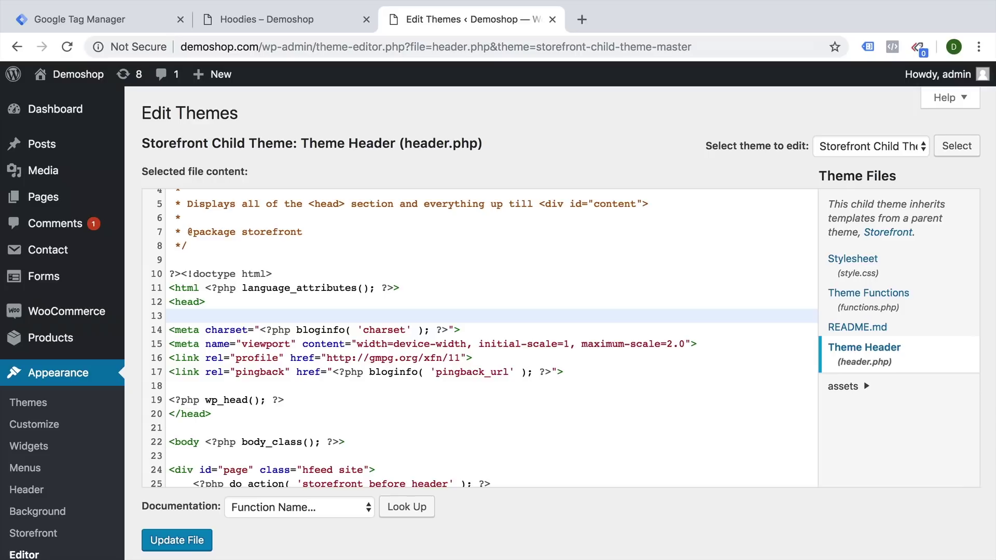
{"action": "type", "text": "<!-- Google Tag Manager --> <script>(function(w,d,s,l,i){w[l]=w[l]||[];w[l].push({'gtm.start': new Date().getTime(),event:'gtm.js'});var f=d.getElementsByTagName(s)[0], j=d.createElement(s),dl=l!='dataLayer'?'&l='+l:'';j.async=true;j.src= 'https://www.googletagmanager.com/gtm.js?id='+i+dl;f.parentNode.insertBefore(j,f); })(window,document,'script','dataLayer','GTM-KQLVGBB');</script> <!-- End Google Tag Manager -->"}
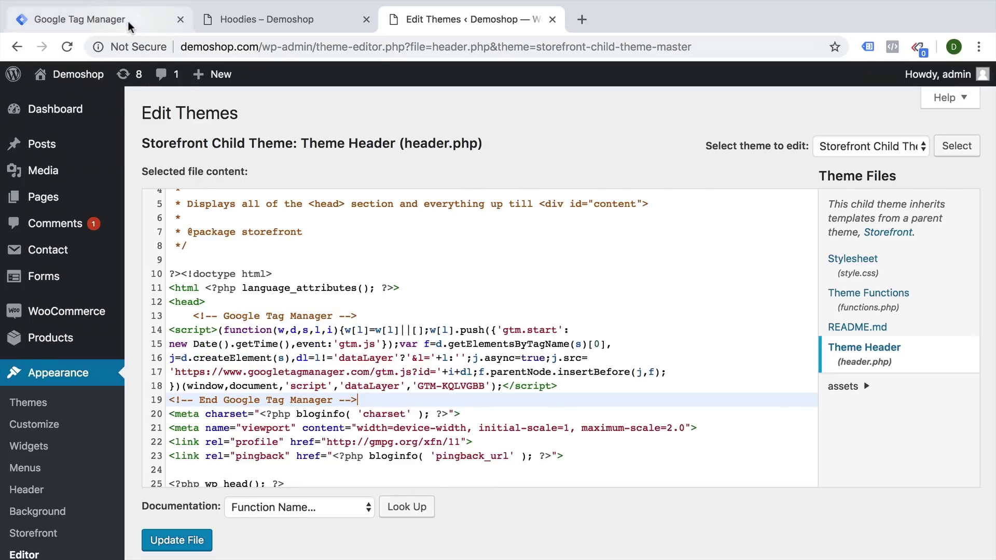
Copy the GTM noscript snippet, paste it after <body>, and save header.php.
{"action": "left_click", "coordinate": [130, 20]}
{"action": "left_click", "coordinate": [351, 367]}
{"action": "left_click", "coordinate": [456, 19]}
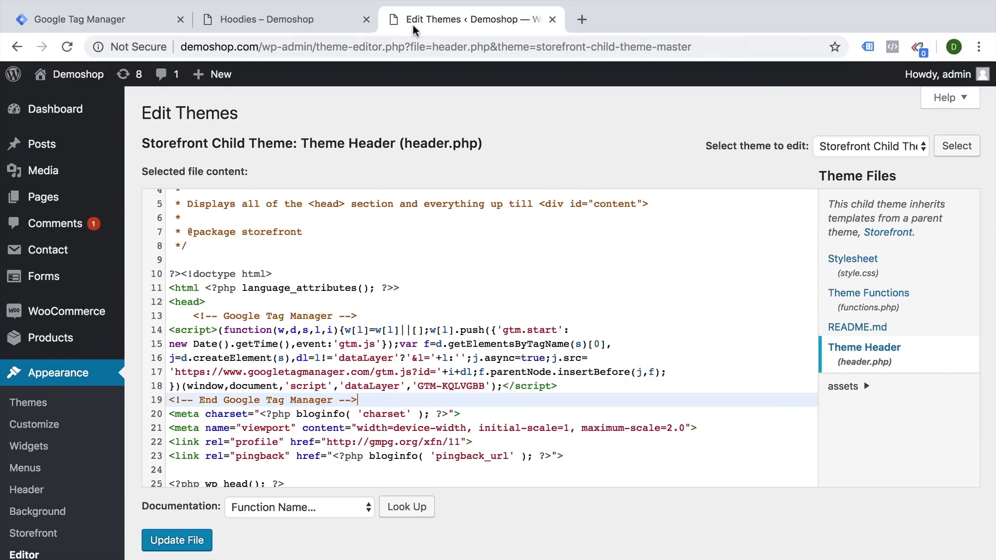
{"action": "scroll", "coordinate": [283, 337], "scroll_direction": "down", "scroll_amount": 5}
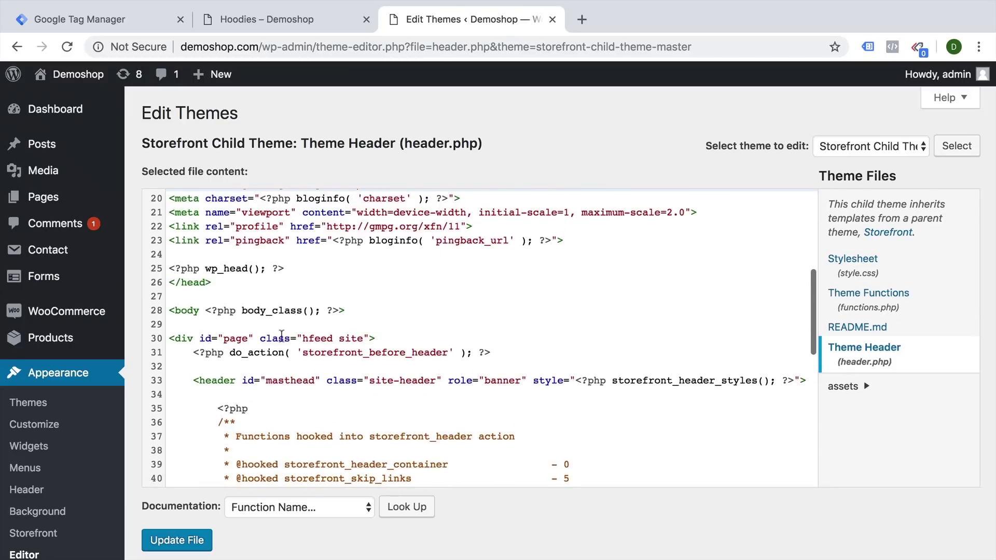
{"action": "left_click", "coordinate": [181, 323]}
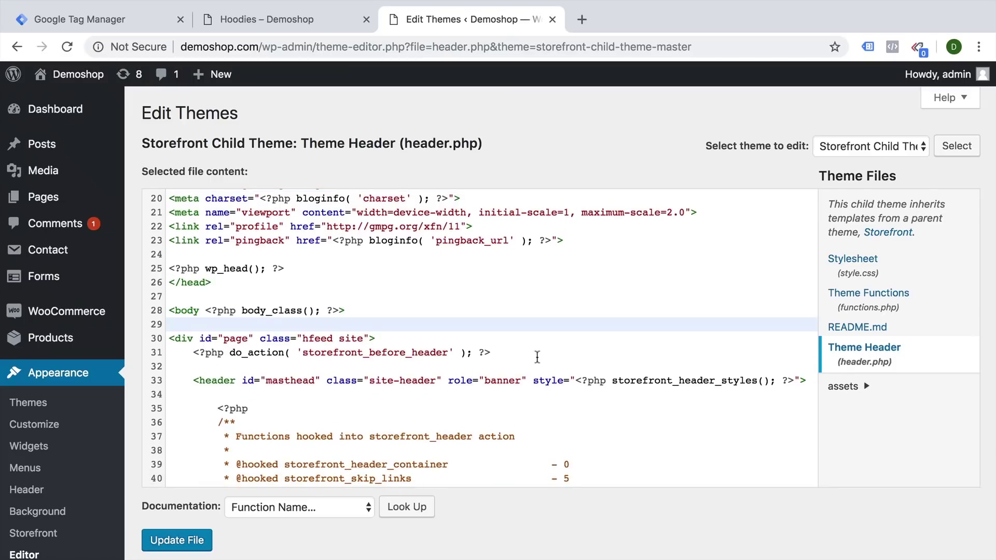
{"action": "type", "text": "<!-- Google Tag Manager (noscript) --> <noscript><iframe src=\"https://www.googletagmanager.com/ns.html?id=GTM-KQLVGBB\" height=\"0\" width=\"0\" style=\"display:none;visibility:hidden\"></iframe></noscript> <!-- End Google Tag Manager (noscript) -->"}
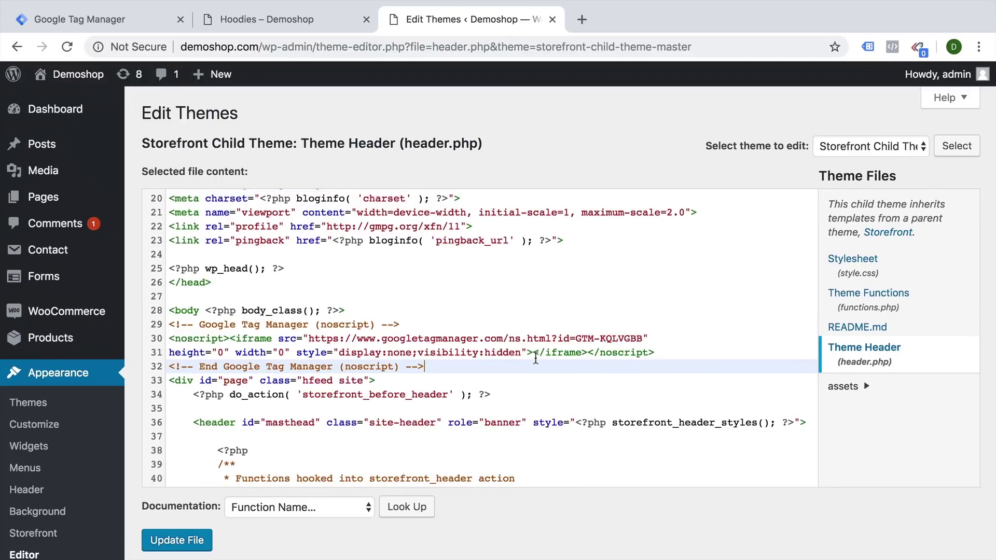
{"action": "left_click", "coordinate": [181, 544]}
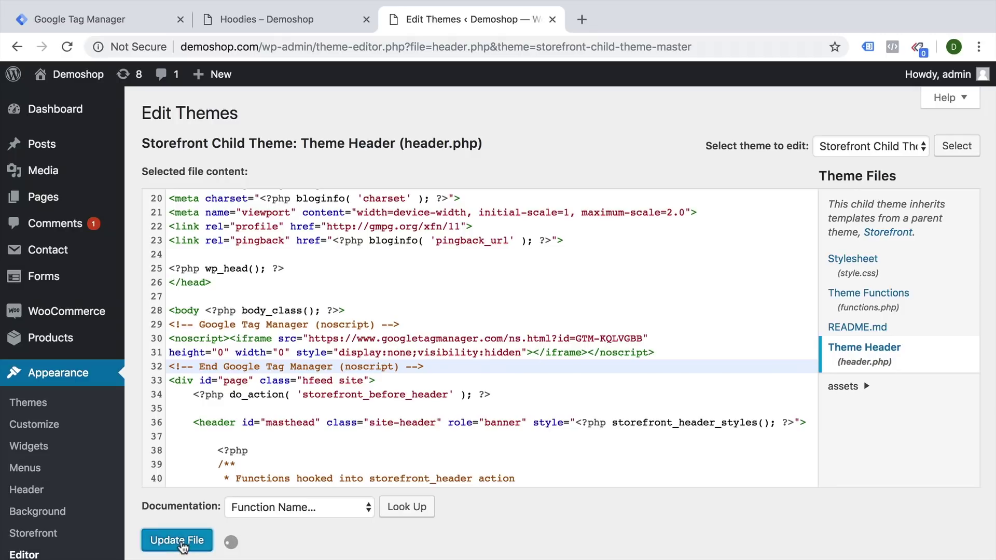
{"action": "scroll", "coordinate": [185, 540], "scroll_direction": "down", "scroll_amount": 1}
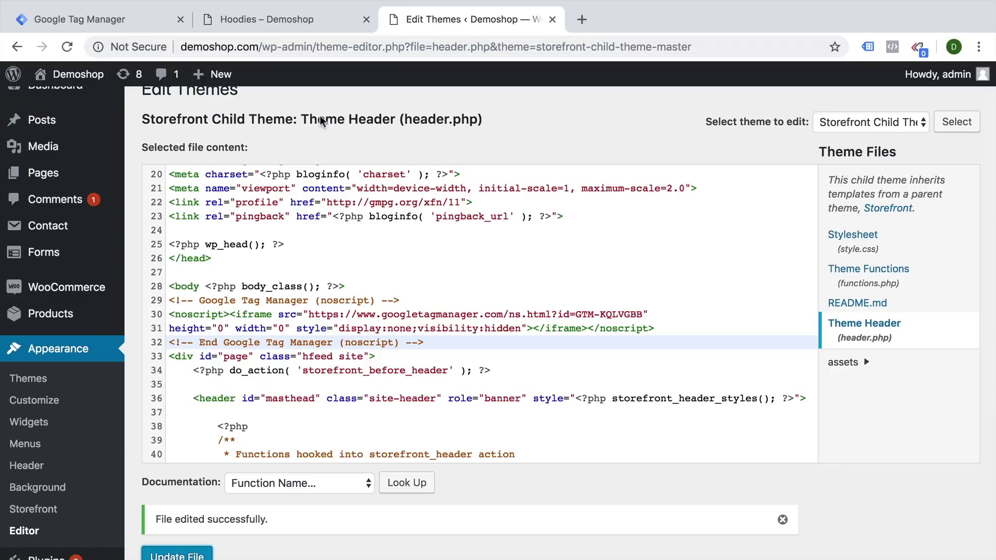
Reload the Hoodies shop page and view its HTML page source.
{"action": "left_click", "coordinate": [261, 20]}
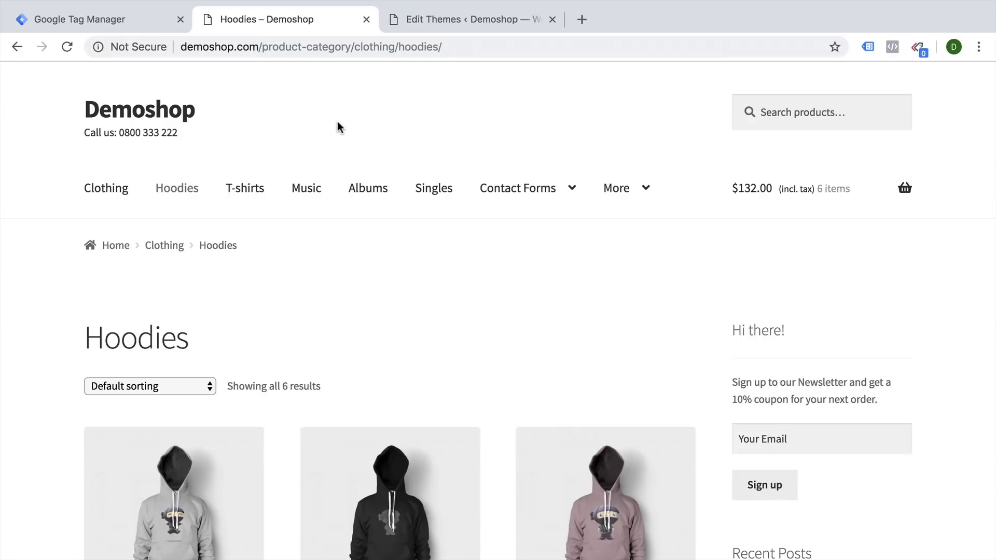
{"action": "key", "text": "ctrl+r"}
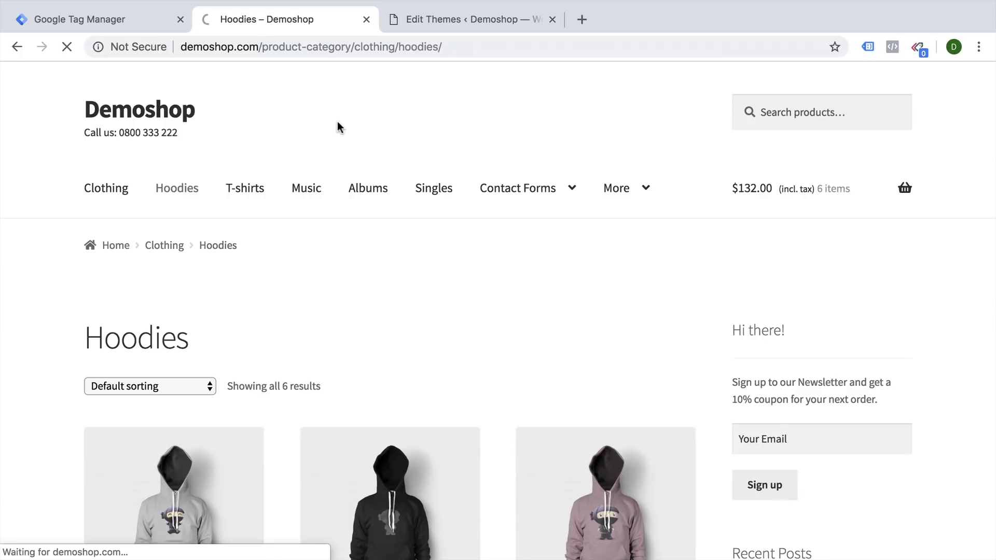
{"action": "right_click", "coordinate": [346, 256]}
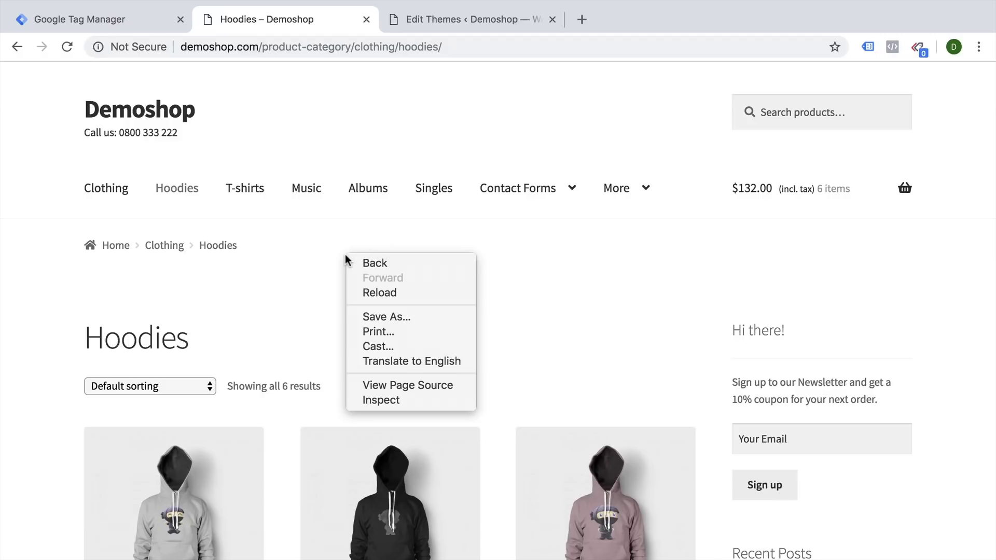
{"action": "left_click", "coordinate": [406, 389]}
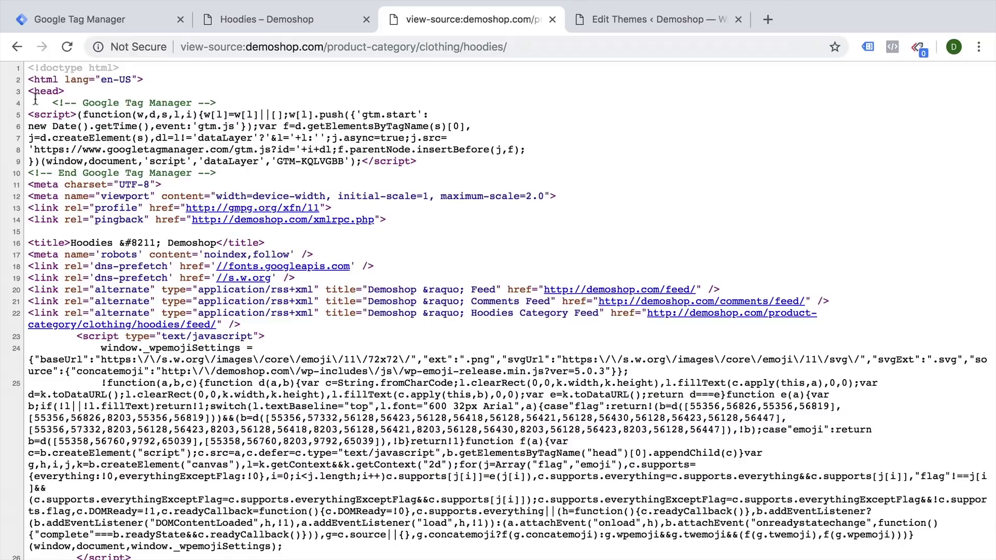
Find the GTM head script and the noscript block after <body> in the source.
{"action": "left_click_drag", "start_coordinate": [36, 99], "coordinate": [374, 174]}
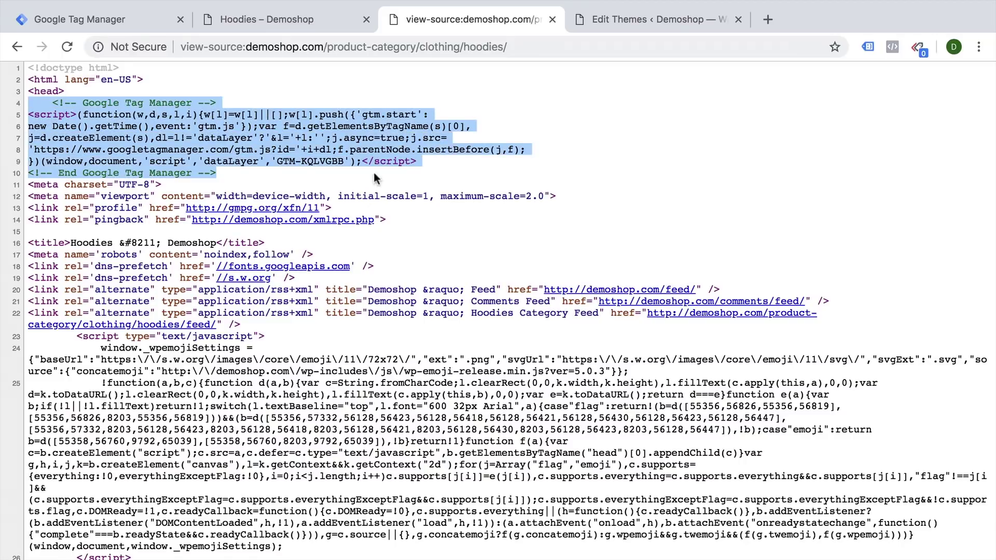
{"action": "scroll", "coordinate": [290, 185], "scroll_direction": "down", "scroll_amount": 5}
{"action": "scroll", "coordinate": [211, 191], "scroll_direction": "down", "scroll_amount": 5}
{"action": "scroll", "coordinate": [211, 192], "scroll_direction": "down", "scroll_amount": 10}
{"action": "scroll", "coordinate": [210, 191], "scroll_direction": "down", "scroll_amount": 5}
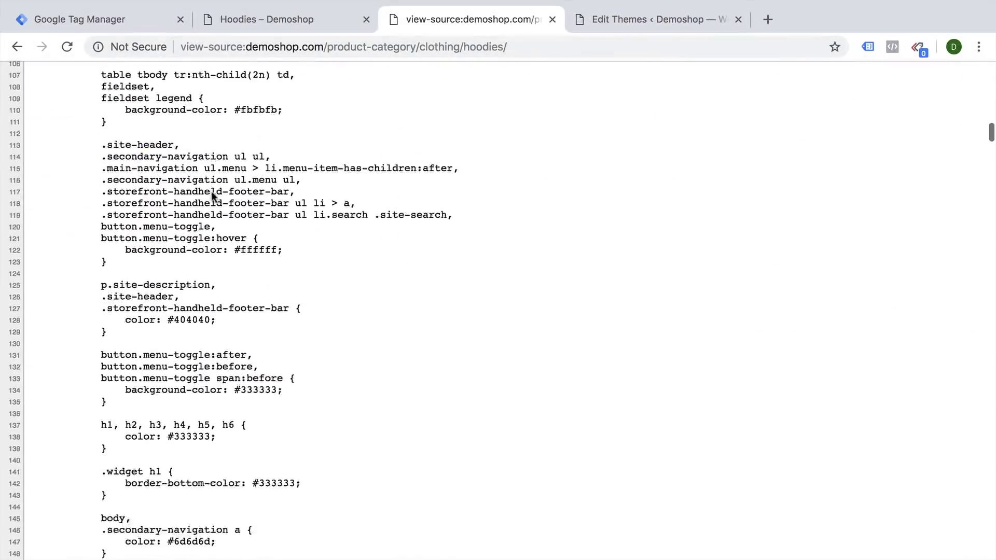
{"action": "scroll", "coordinate": [211, 191], "scroll_direction": "down", "scroll_amount": 14}
{"action": "scroll", "coordinate": [210, 191], "scroll_direction": "down", "scroll_amount": 14}
{"action": "scroll", "coordinate": [211, 191], "scroll_direction": "down", "scroll_amount": 14}
{"action": "scroll", "coordinate": [212, 193], "scroll_direction": "down", "scroll_amount": 14}
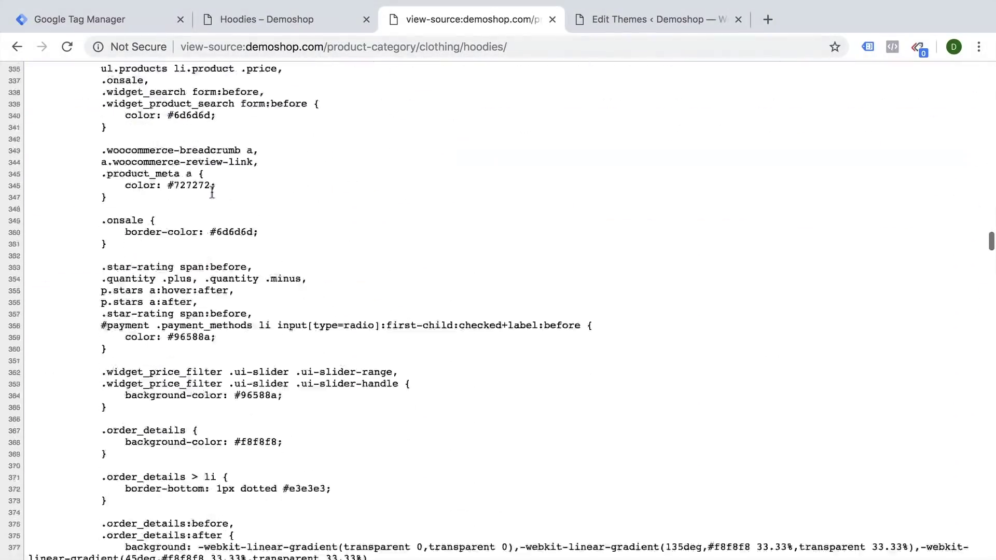
{"action": "scroll", "coordinate": [211, 193], "scroll_direction": "down", "scroll_amount": 13}
{"action": "scroll", "coordinate": [211, 193], "scroll_direction": "down", "scroll_amount": 13}
{"action": "scroll", "coordinate": [212, 193], "scroll_direction": "down", "scroll_amount": 12}
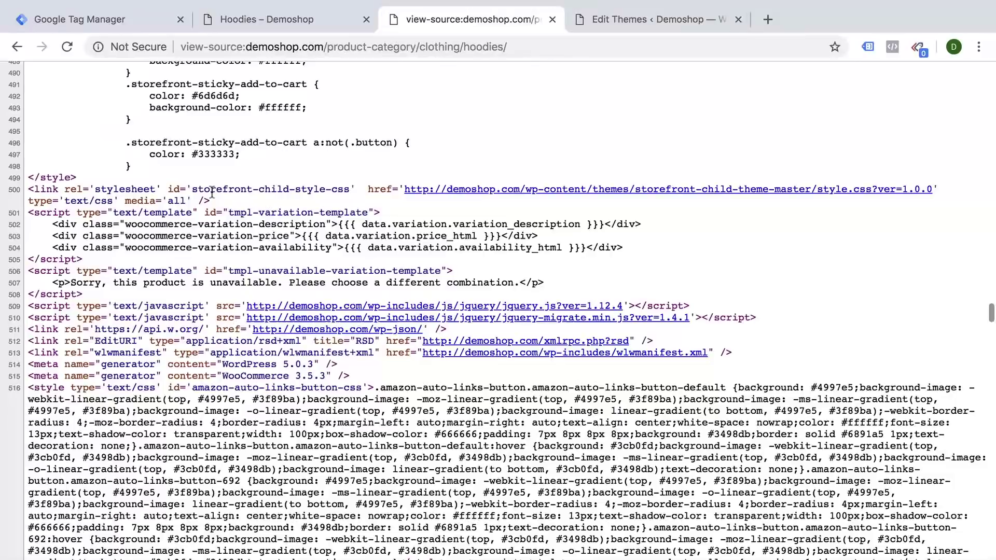
{"action": "scroll", "coordinate": [212, 193], "scroll_direction": "down", "scroll_amount": 10}
{"action": "left_click_drag", "start_coordinate": [293, 217], "coordinate": [19, 182]}
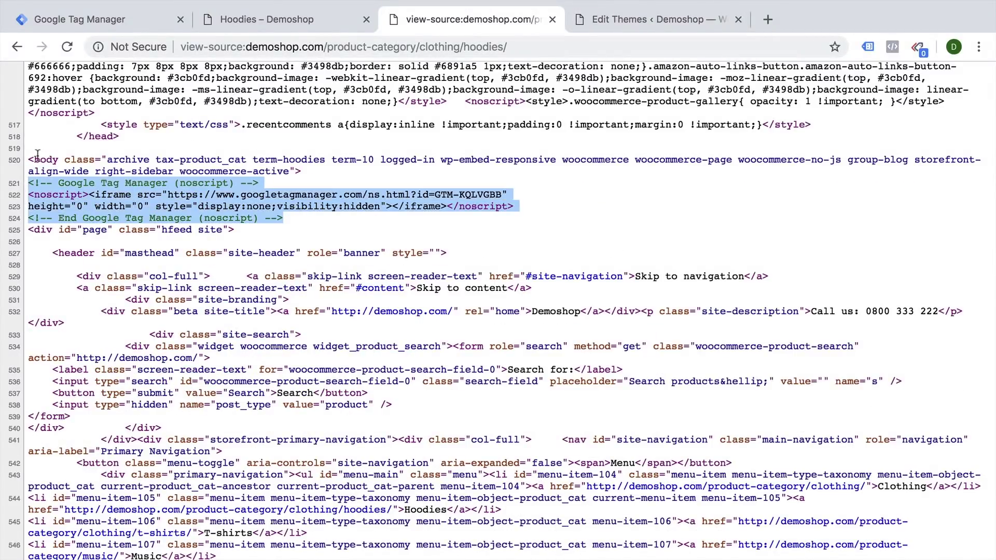
{"action": "double_click", "coordinate": [37, 158]}
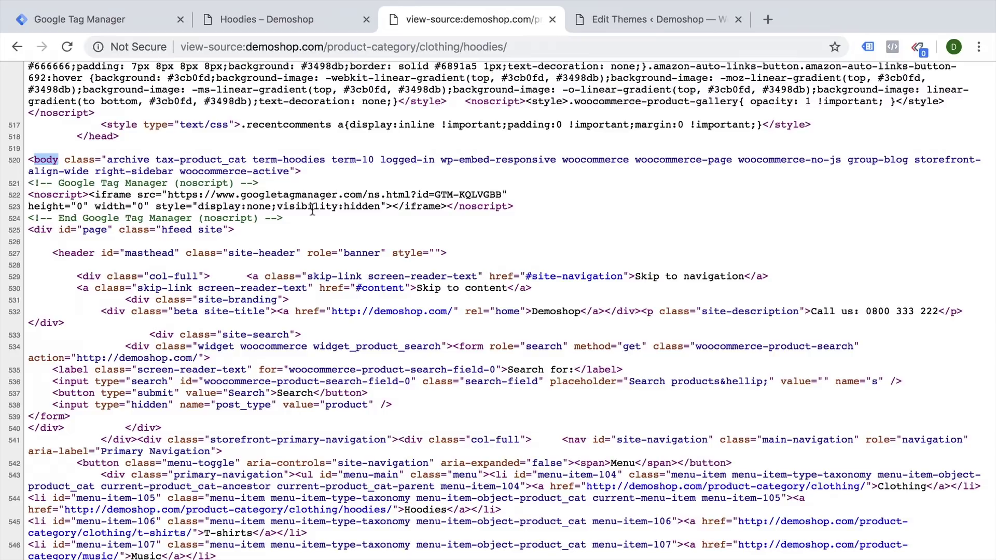
{"action": "left_click", "coordinate": [238, 19]}
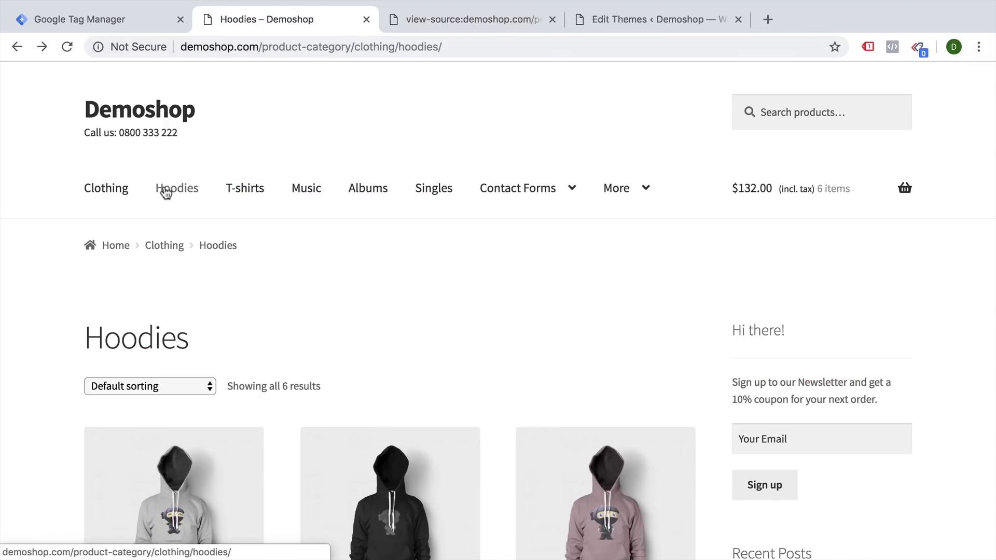
Open the Music page, close the source view, dismiss GTM's install dialog, and start Preview.
{"action": "left_click", "coordinate": [317, 199]}
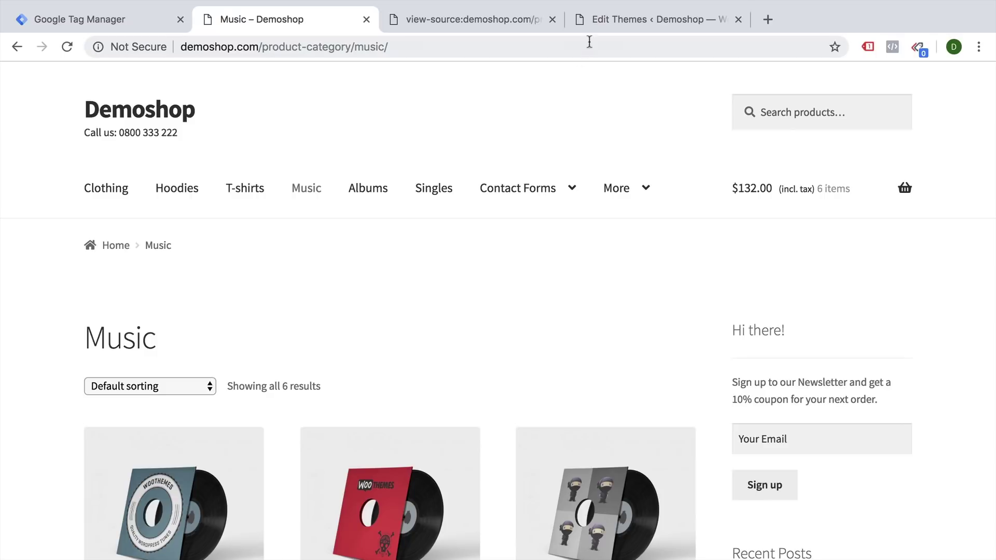
{"action": "left_click", "coordinate": [553, 21]}
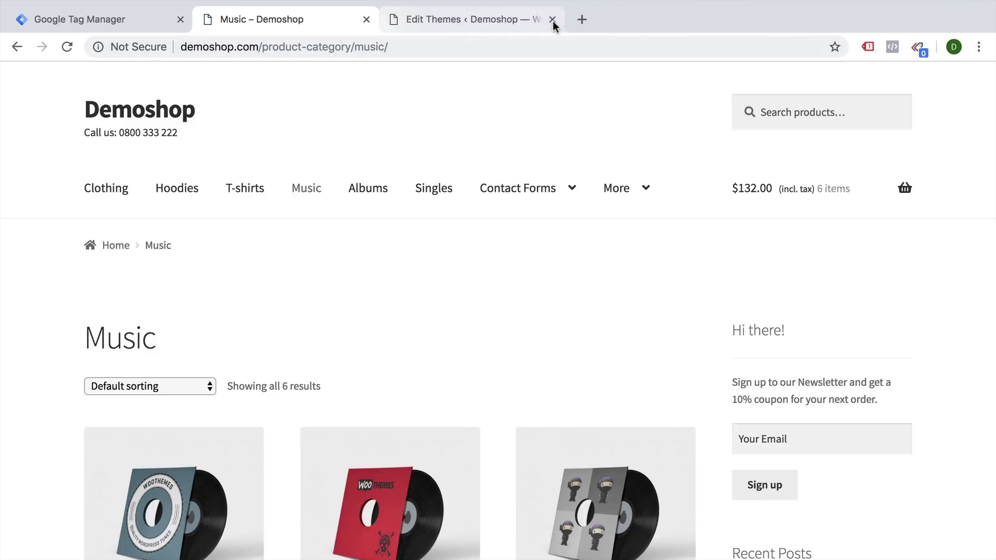
{"action": "left_click", "coordinate": [82, 18]}
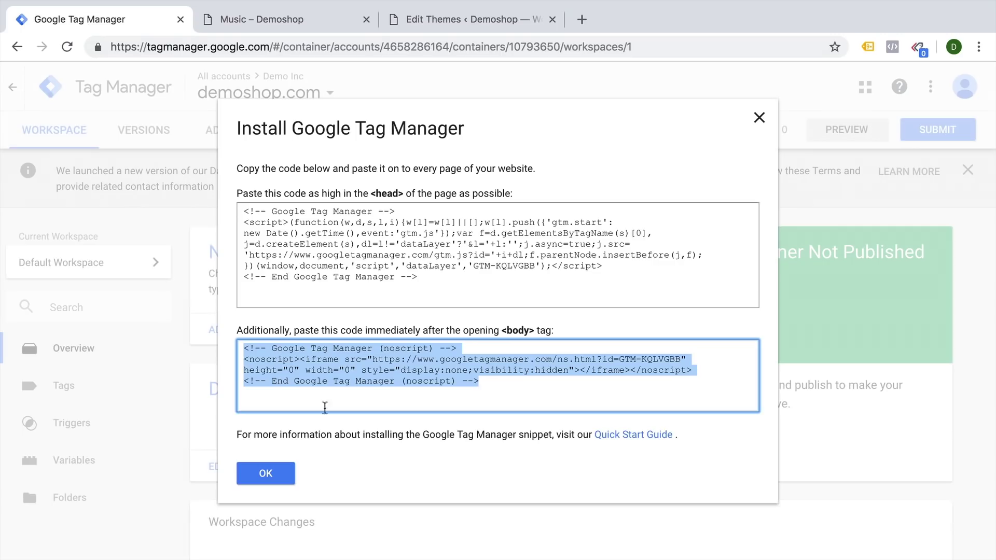
{"action": "left_click", "coordinate": [267, 474]}
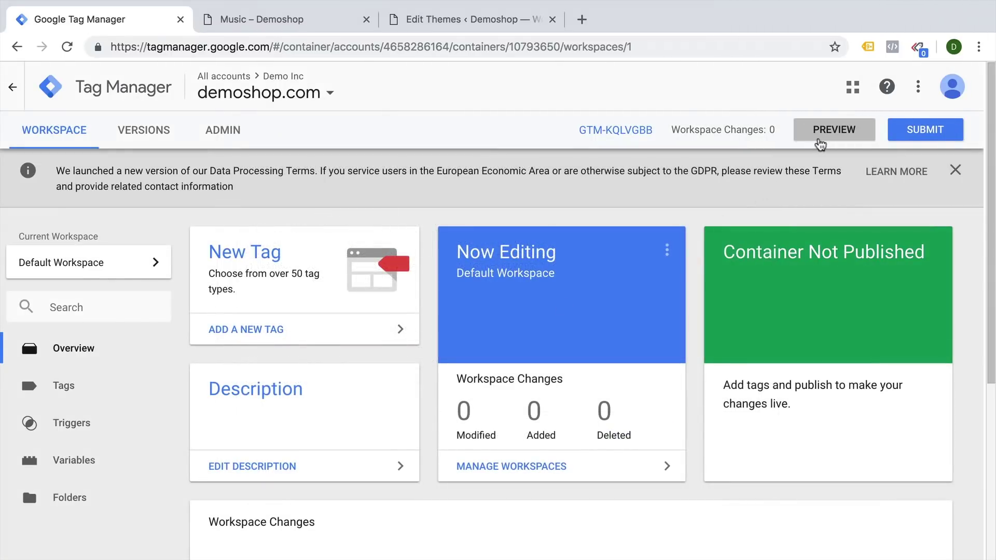
{"action": "left_click", "coordinate": [819, 139]}
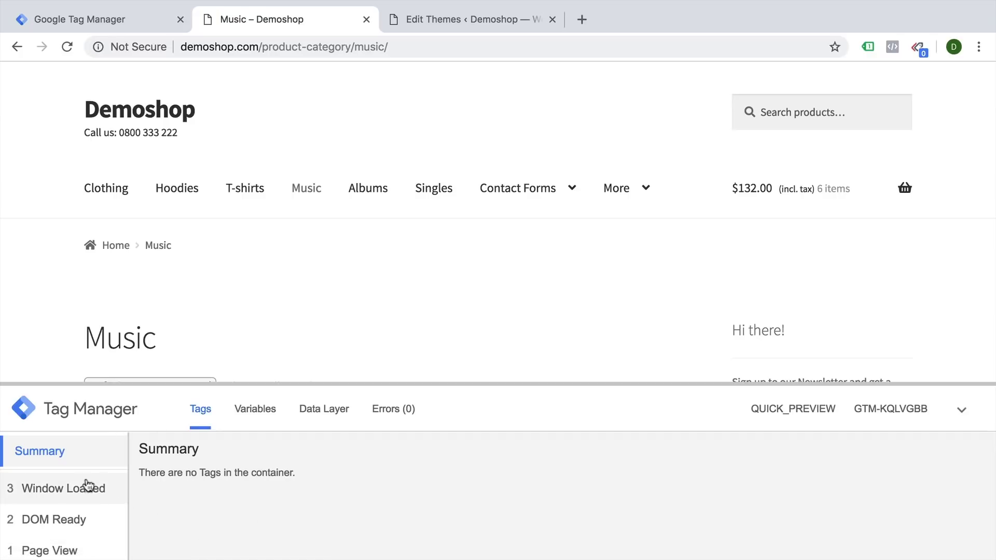
Browse to the Singles category page and check the preview pane, then return to the GTM workspace.
{"action": "scroll", "coordinate": [80, 487], "scroll_direction": "down", "scroll_amount": 1}
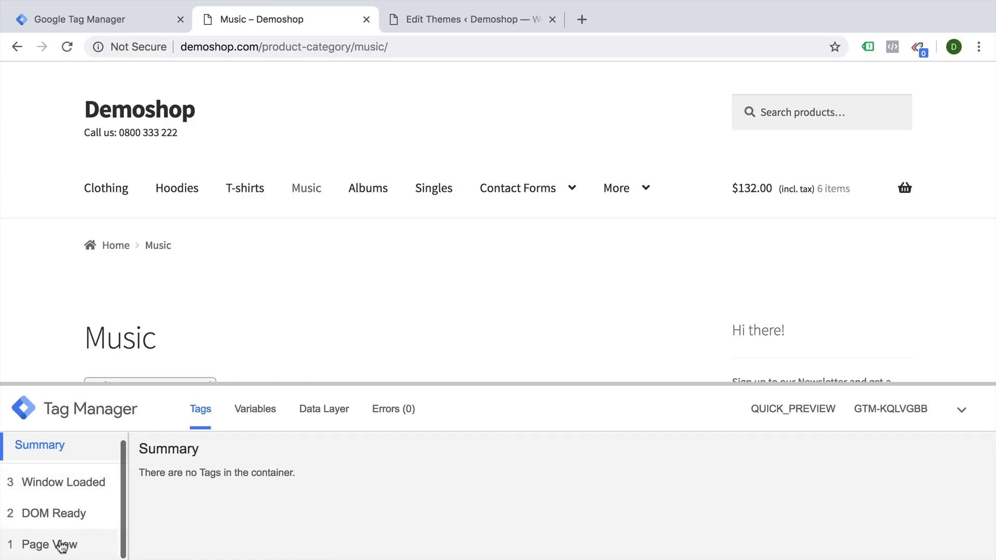
{"action": "left_click", "coordinate": [452, 192]}
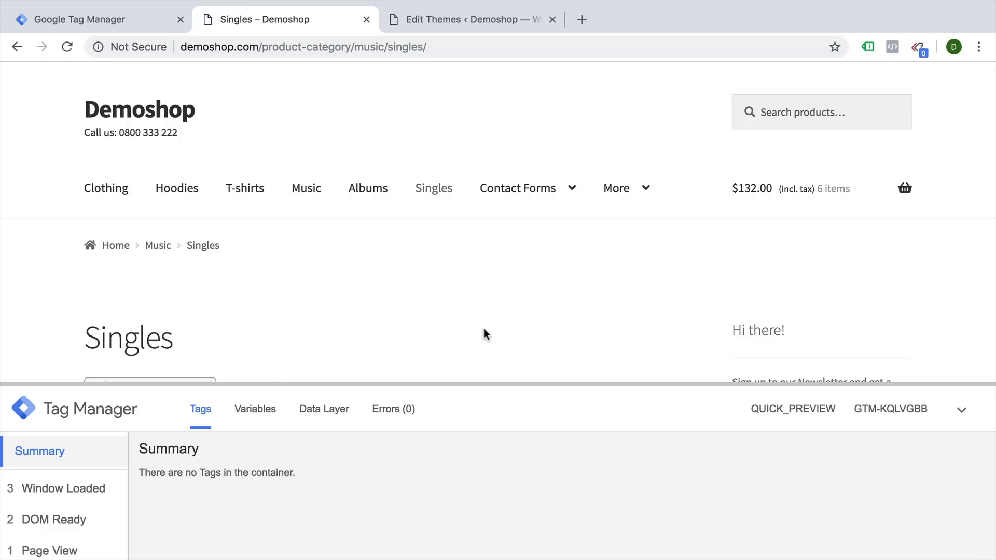
{"action": "left_click", "coordinate": [104, 28]}
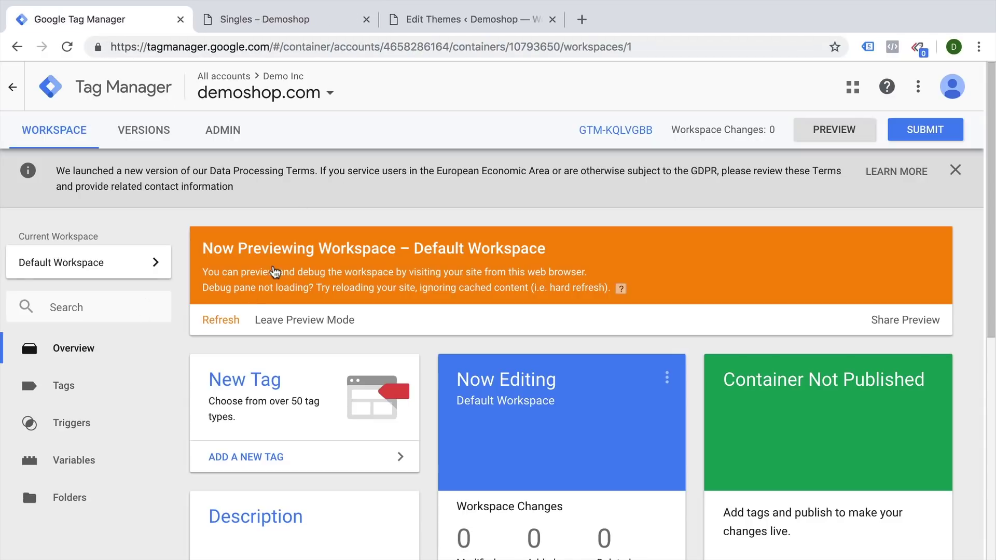
{"action": "left_click", "coordinate": [300, 18]}
{"action": "scroll", "coordinate": [340, 311], "scroll_direction": "down", "scroll_amount": 3}
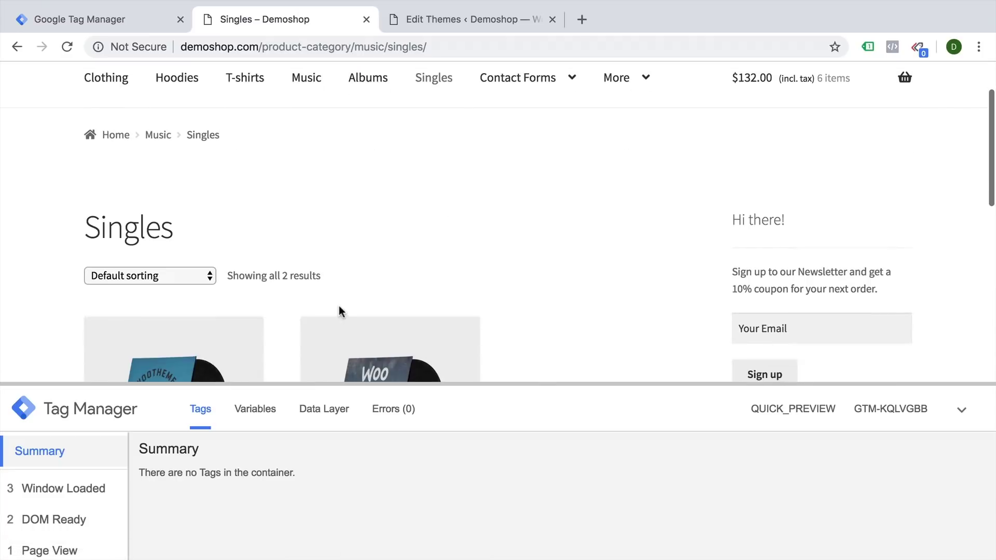
{"action": "scroll", "coordinate": [339, 308], "scroll_direction": "up", "scroll_amount": 3}
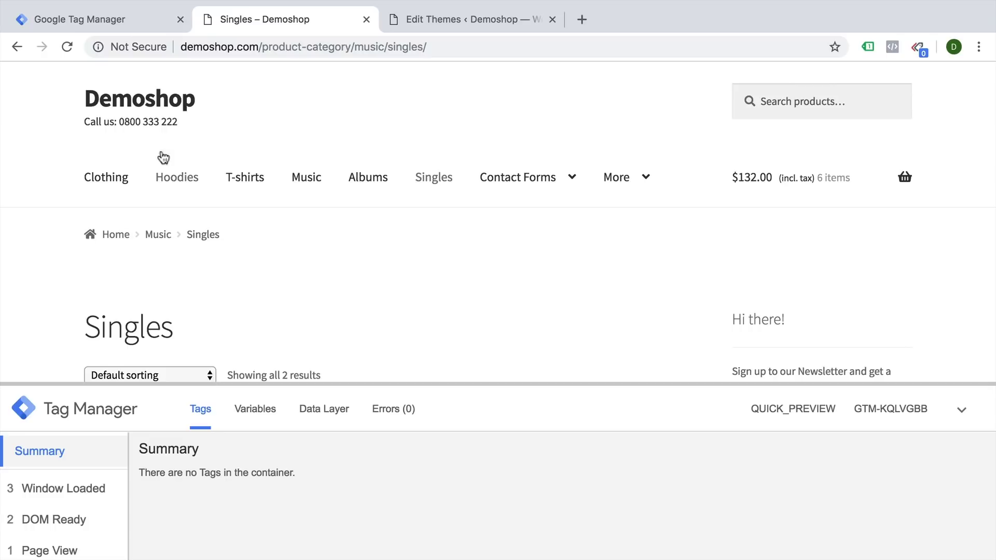
{"action": "left_click", "coordinate": [90, 24]}
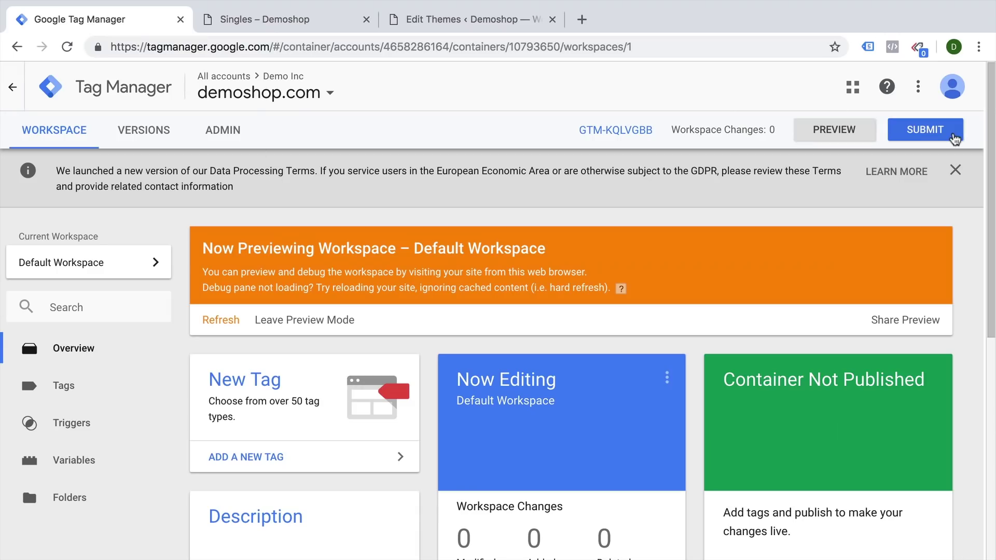
Submit the workspace as version 'Initialization GTM' and publish it.
{"action": "left_click", "coordinate": [925, 130]}
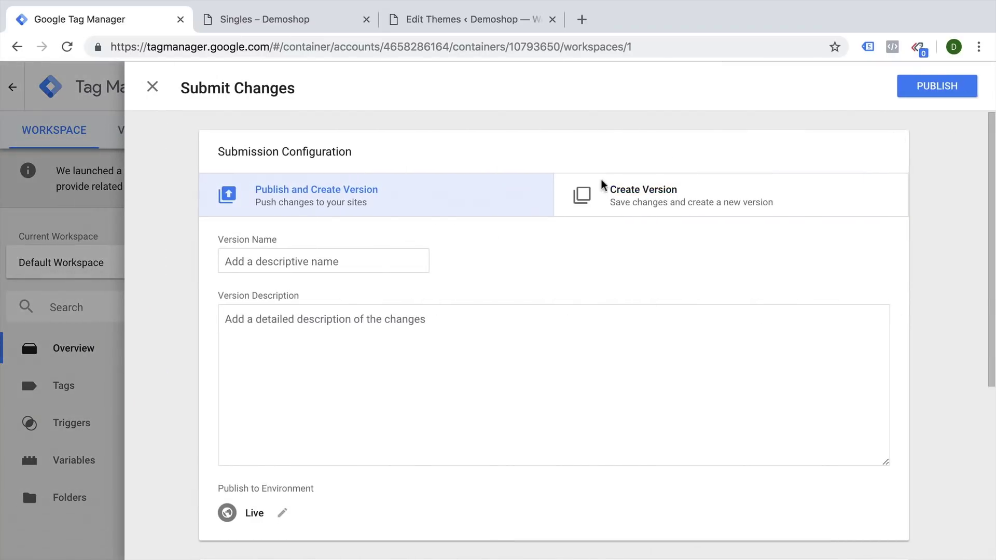
{"action": "left_click", "coordinate": [340, 256]}
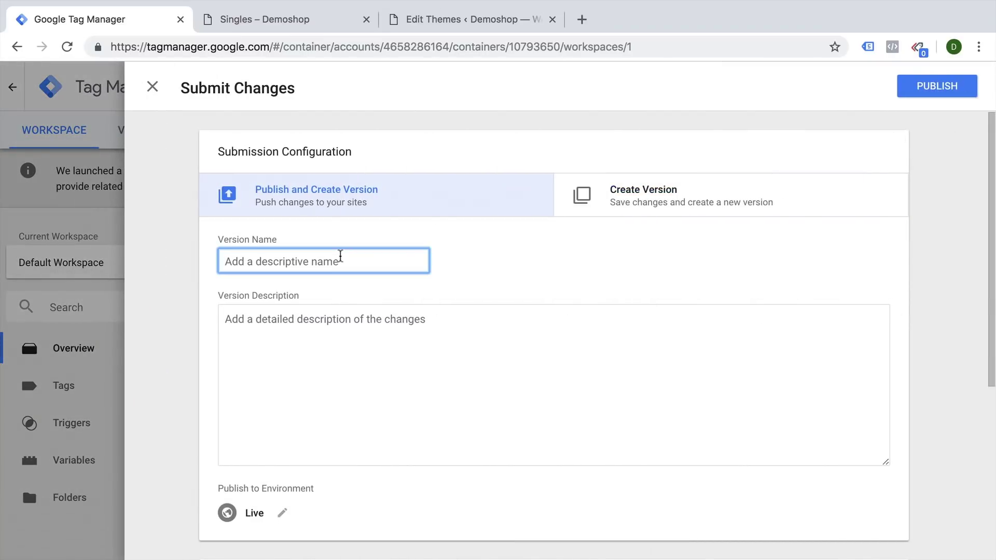
{"action": "type", "text": "In"}
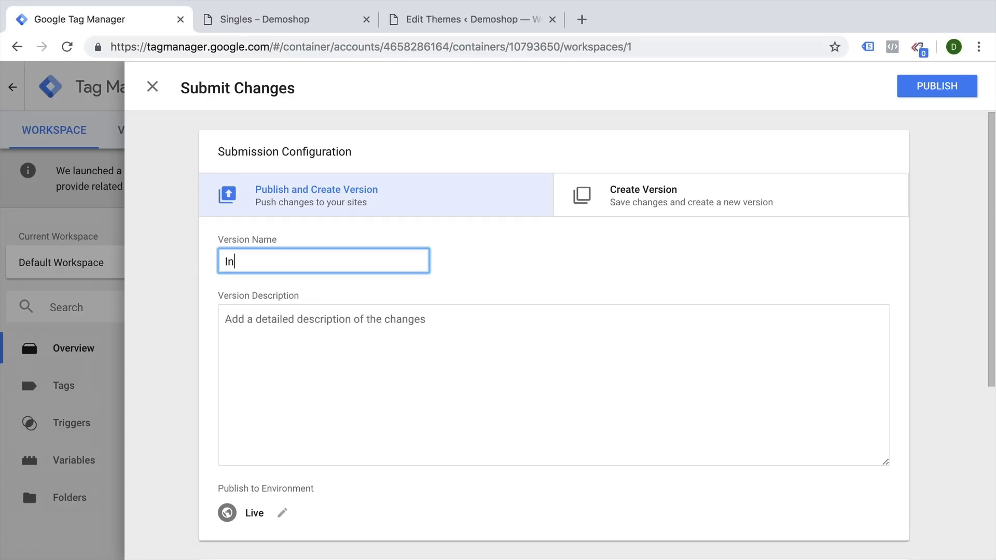
{"action": "type", "text": "itiali"}
{"action": "type", "text": "zation GTM"}
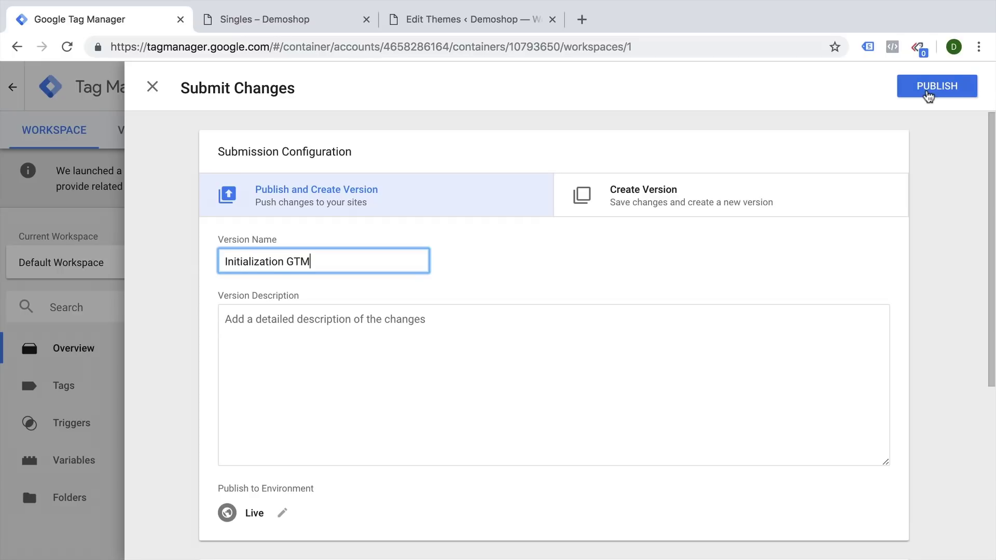
{"action": "left_click", "coordinate": [928, 93]}
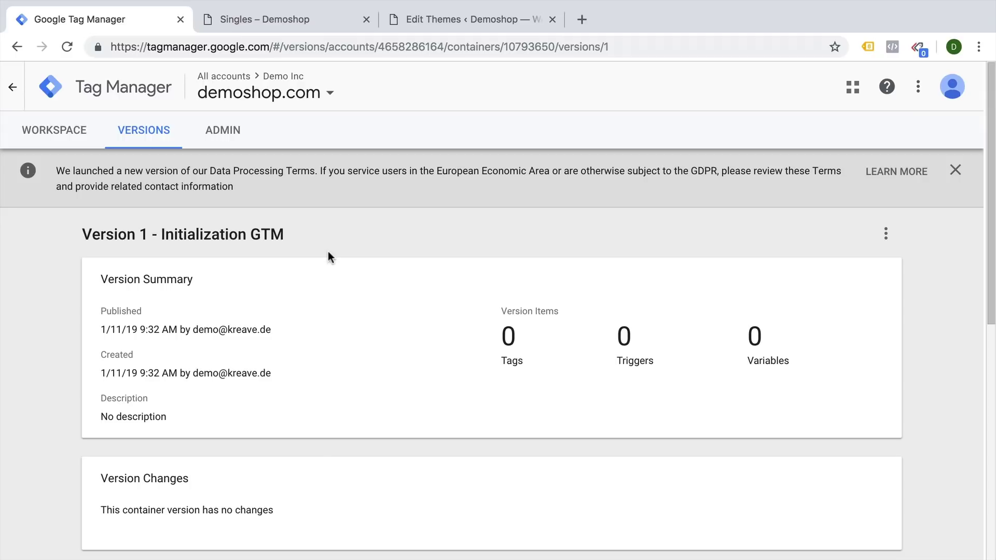
Switch to the Singles – Demoshop tab and reload it so the preview pane updates.
{"action": "left_click", "coordinate": [300, 19]}
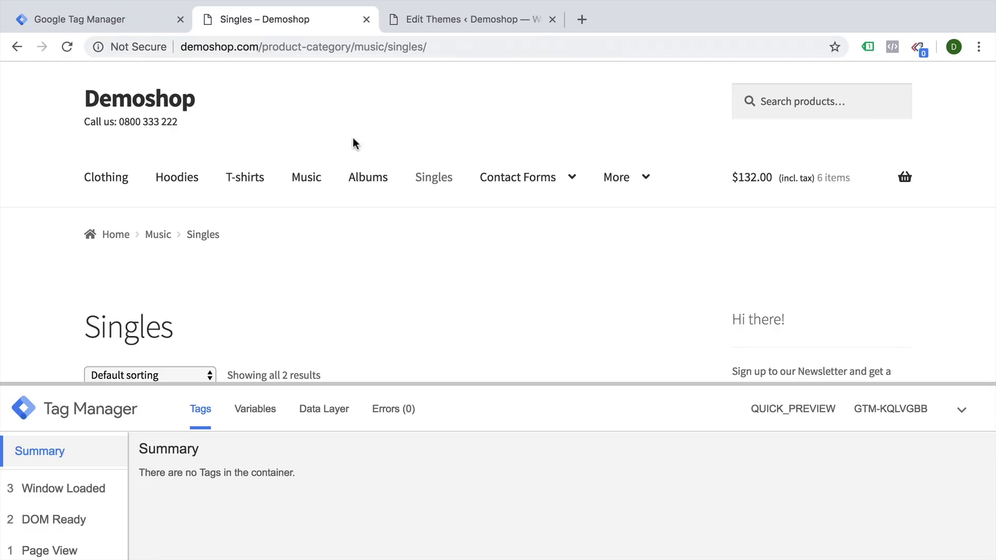
{"action": "key", "text": "ctrl+r"}
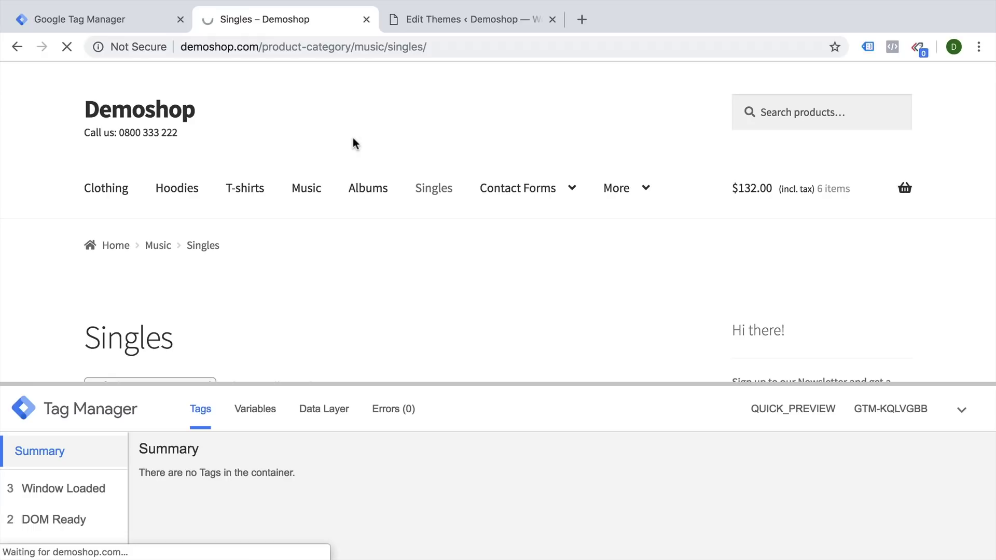